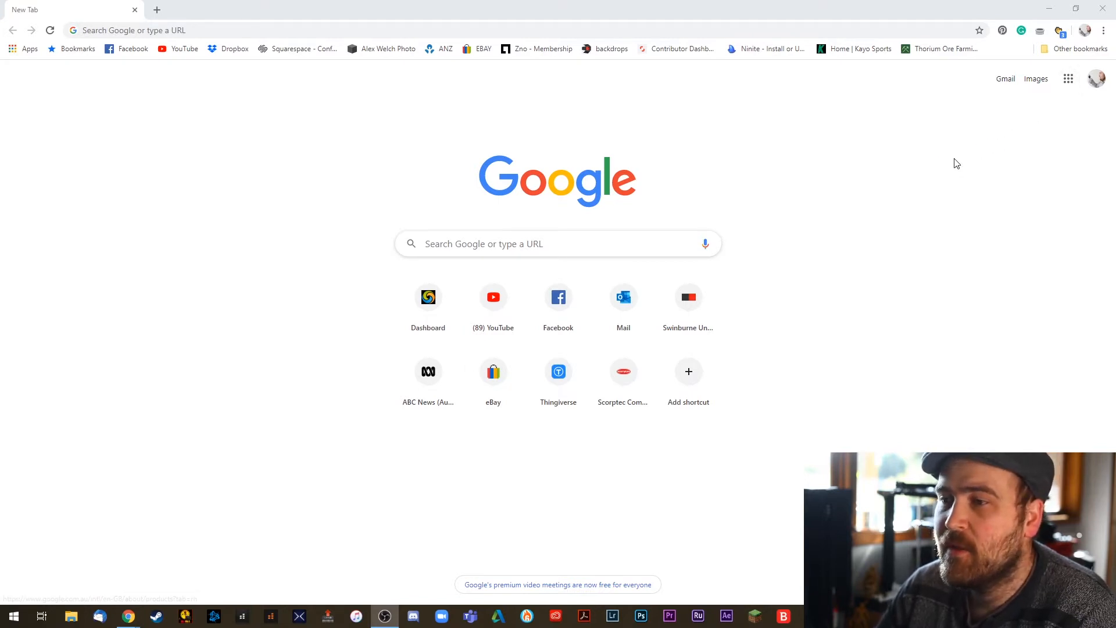
- Open Google Sheets and create a blank spreadsheet
left_click(1068, 79)
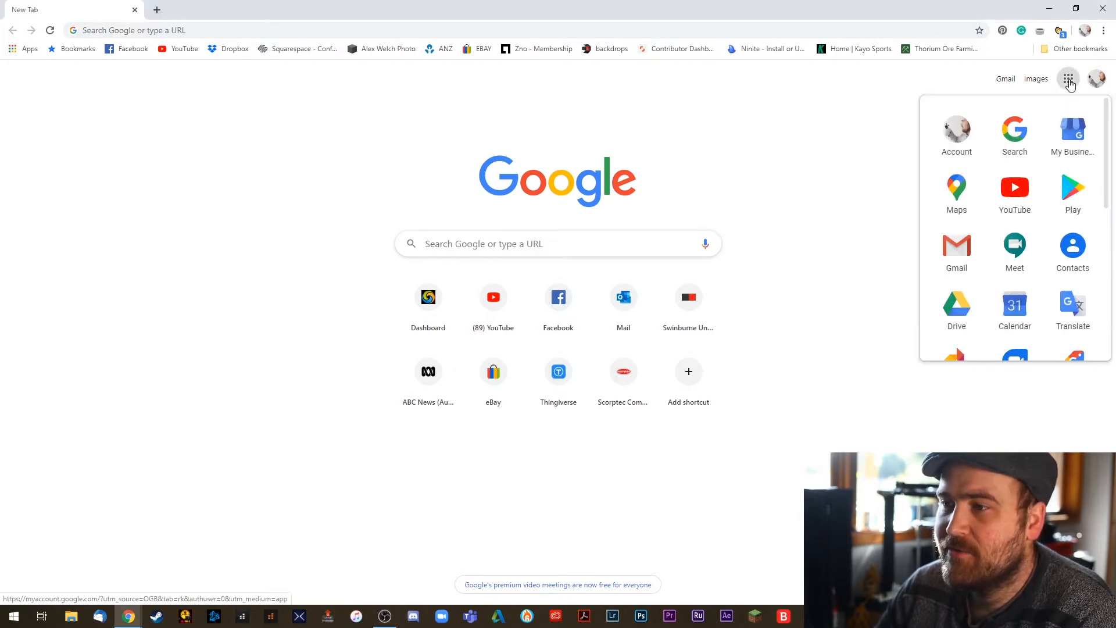
scroll(1012, 281, "down", 3)
left_click(1004, 288)
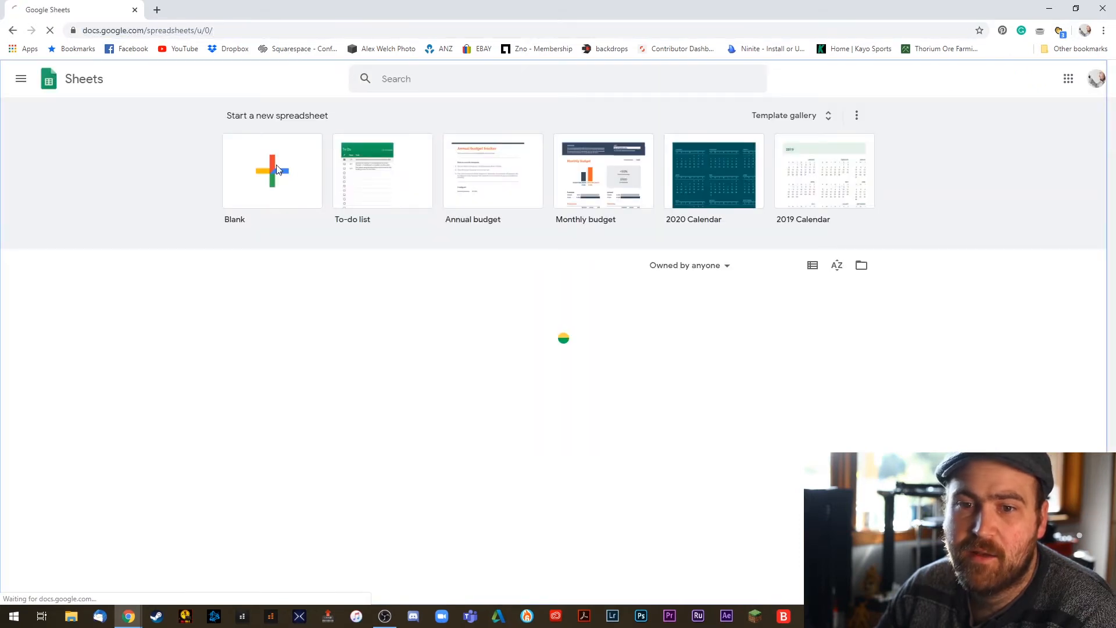
left_click(279, 166)
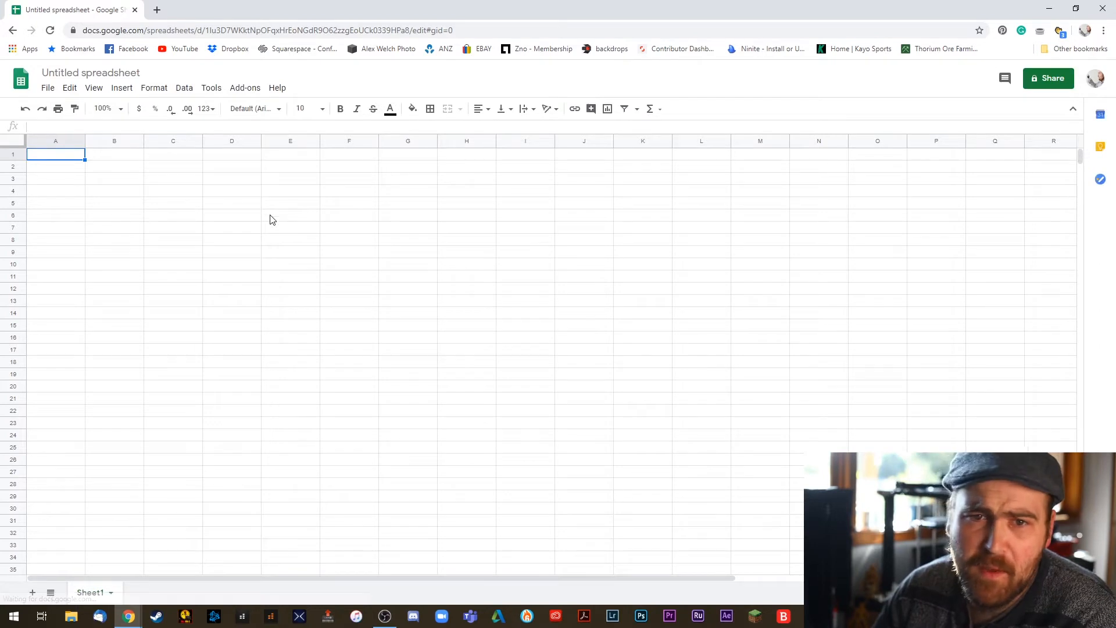
- Rename the spreadsheet "Mars Mission - Cargo List"
left_click(76, 72)
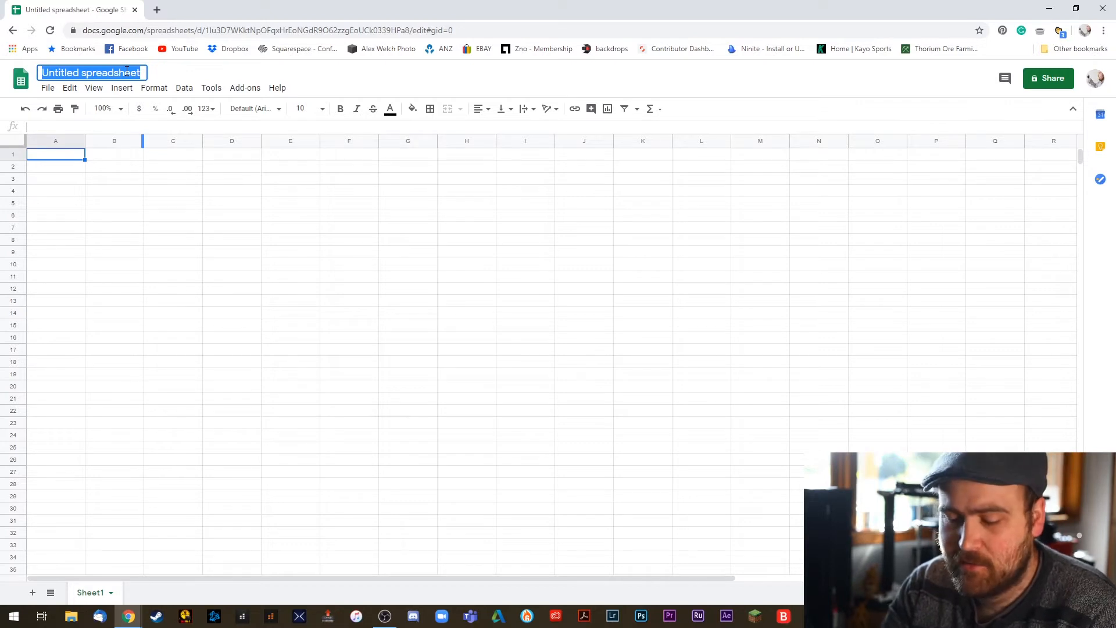
type("Mars Mas")
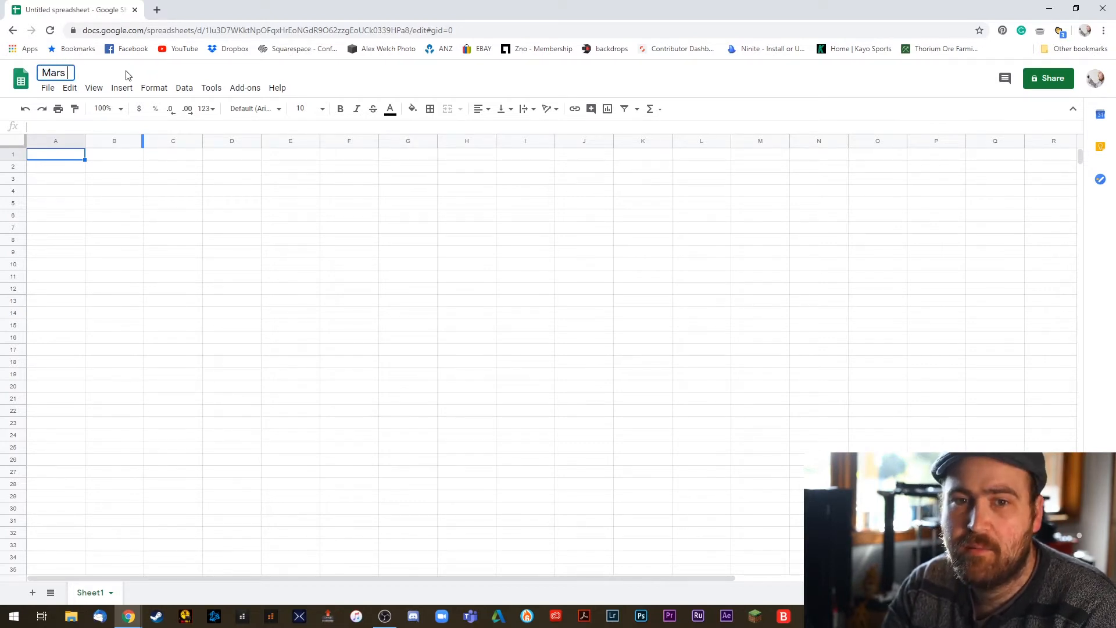
key("BackSpace")
key("BackSpace")
type("issio")
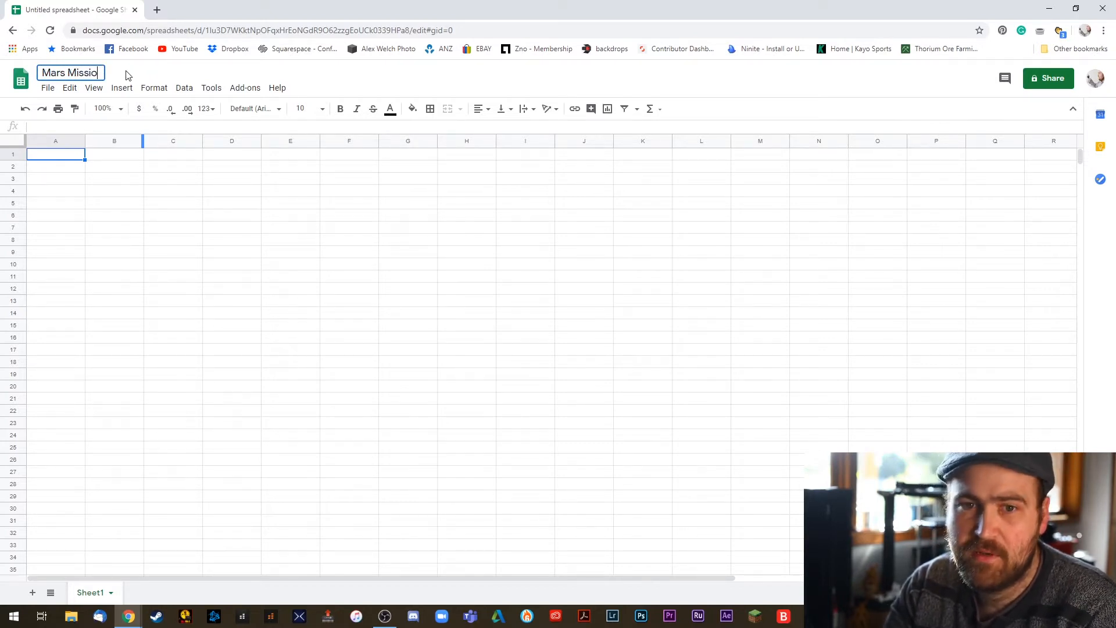
type("n - Cargo List")
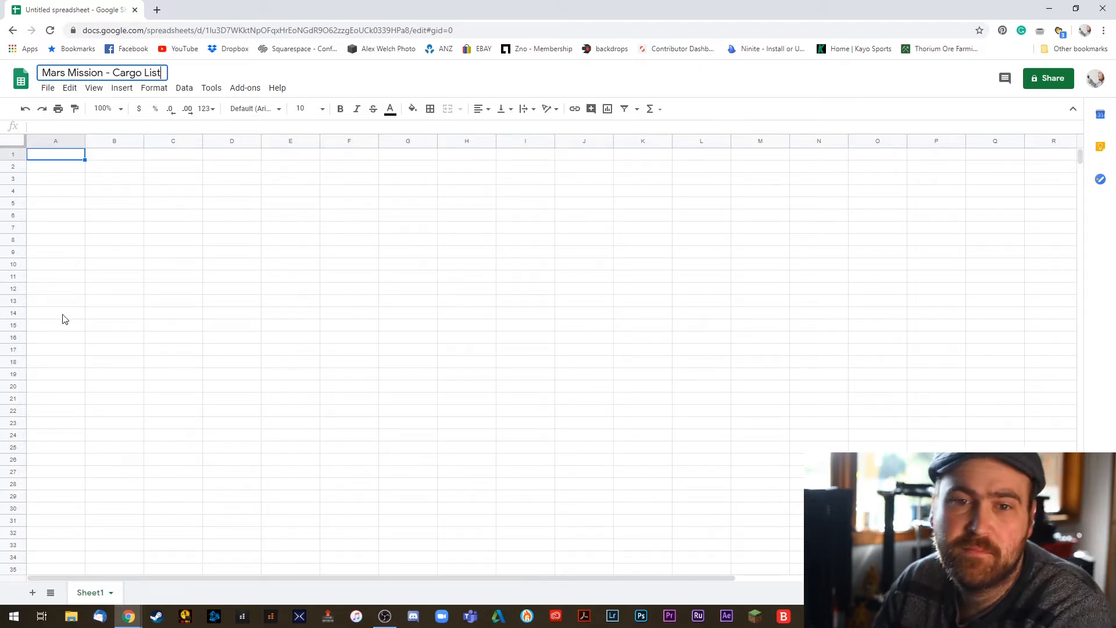
left_click(124, 226)
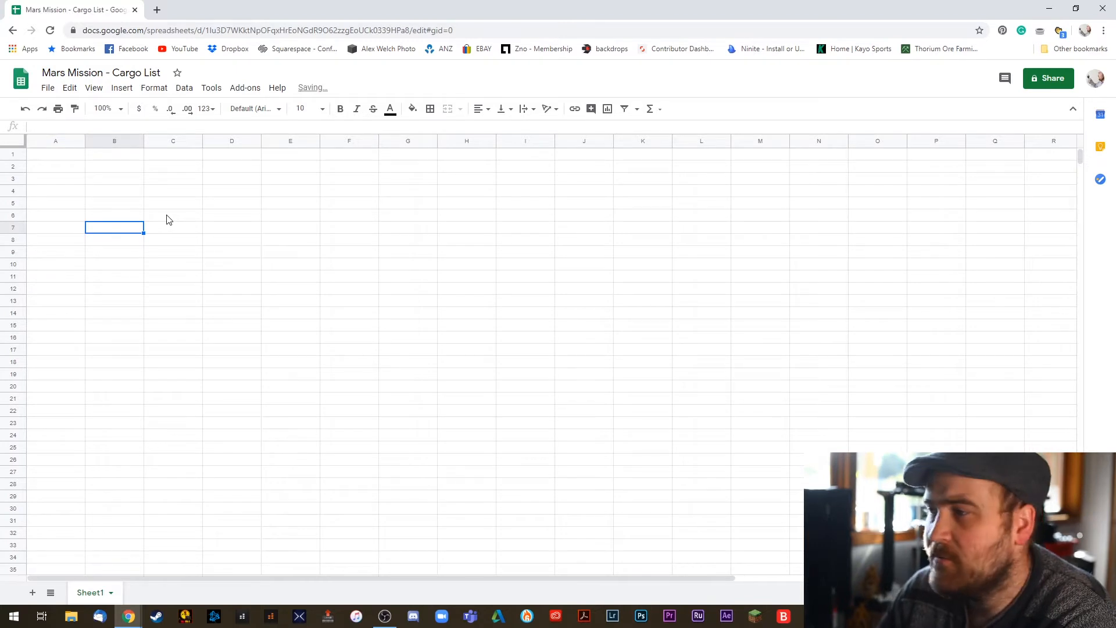
- Enter the column headings "Item:", "Qty:", "Weight:" and "Total:" in cells A1 to D1
left_click(64, 158)
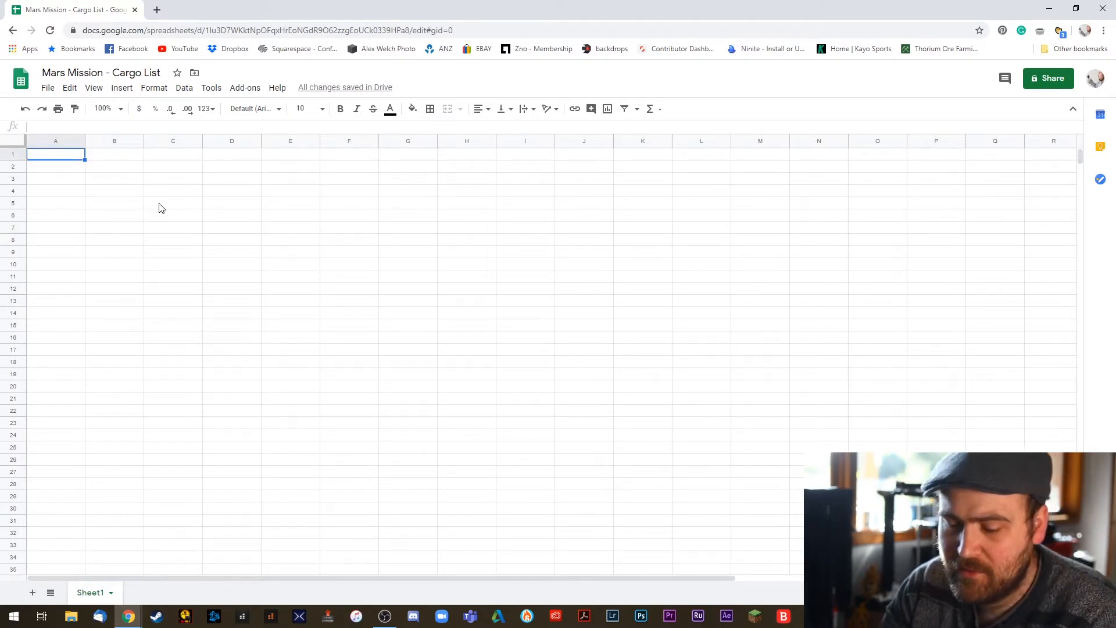
key("Return")
type("Item:")
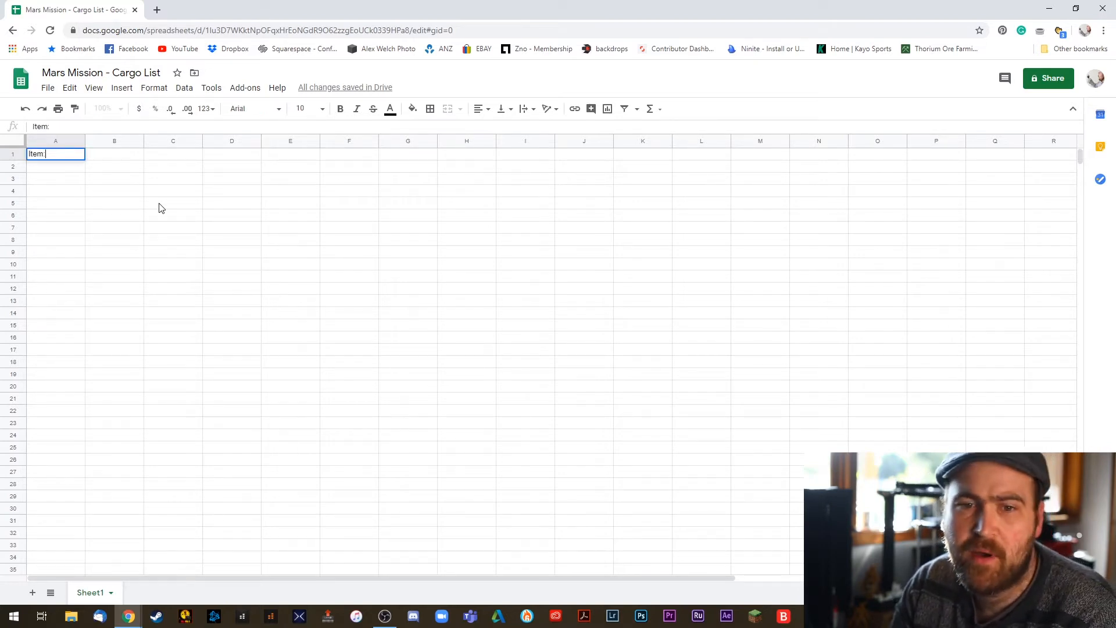
key("Tab")
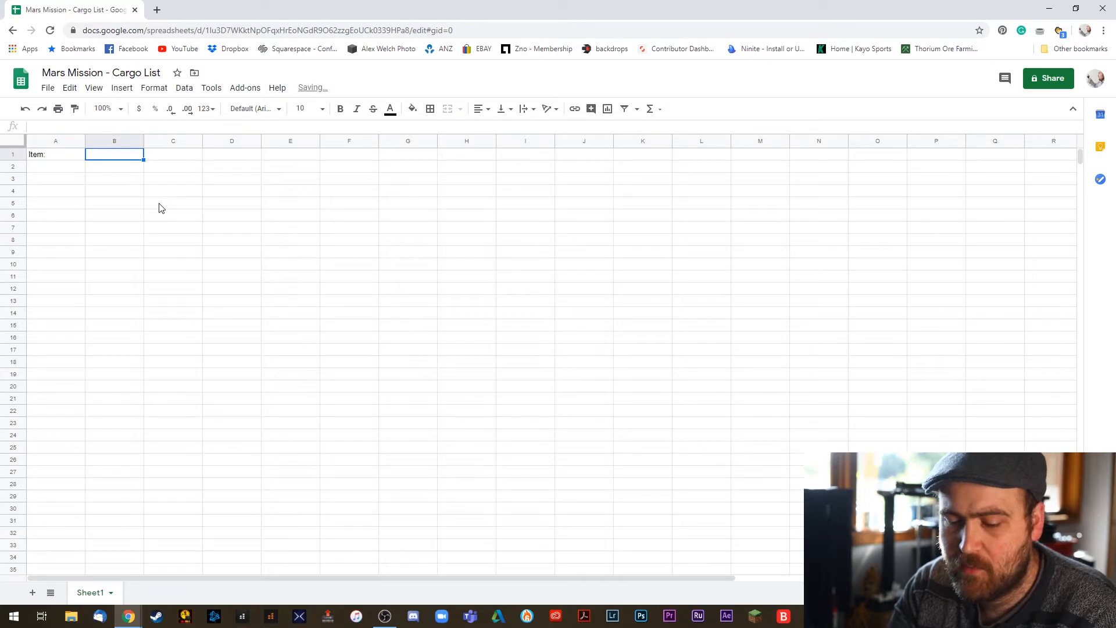
type("Qty:")
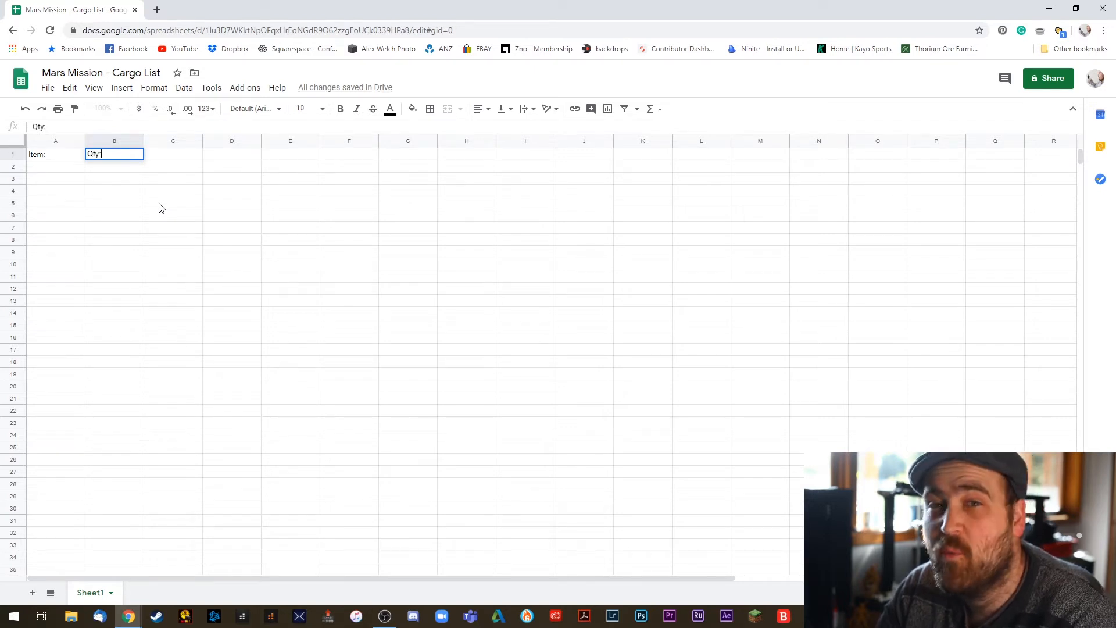
key("Tab")
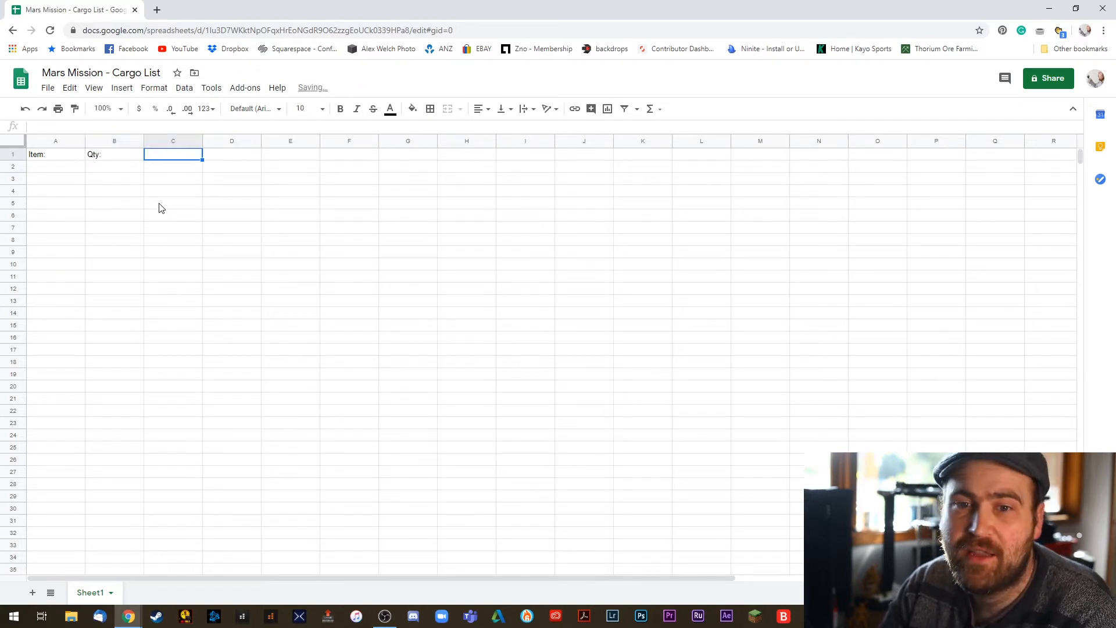
type("Weight:")
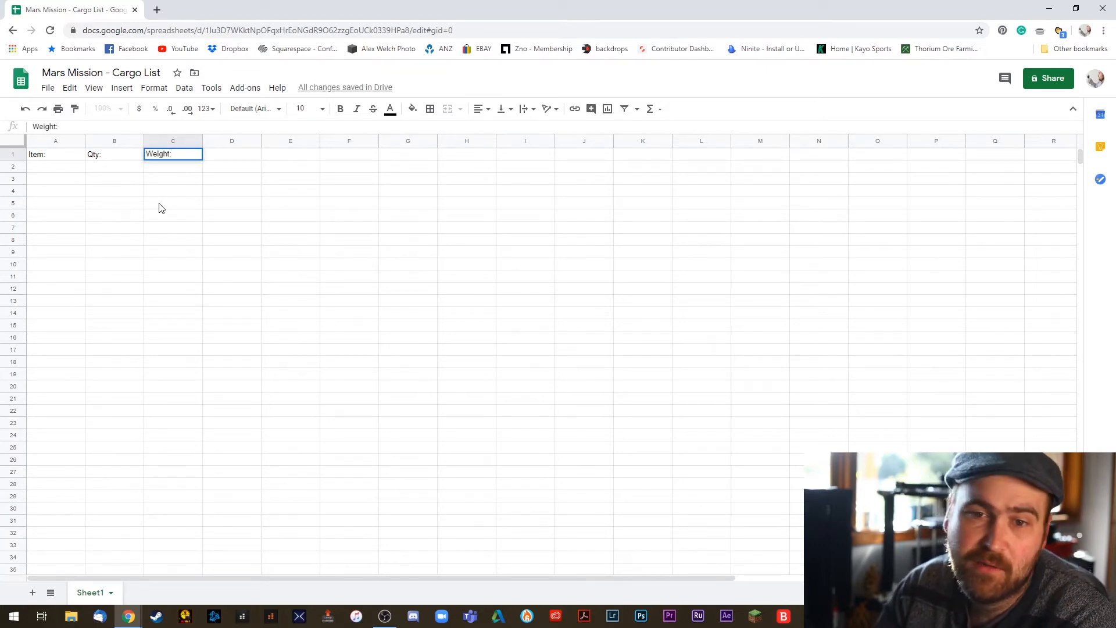
key("Tab")
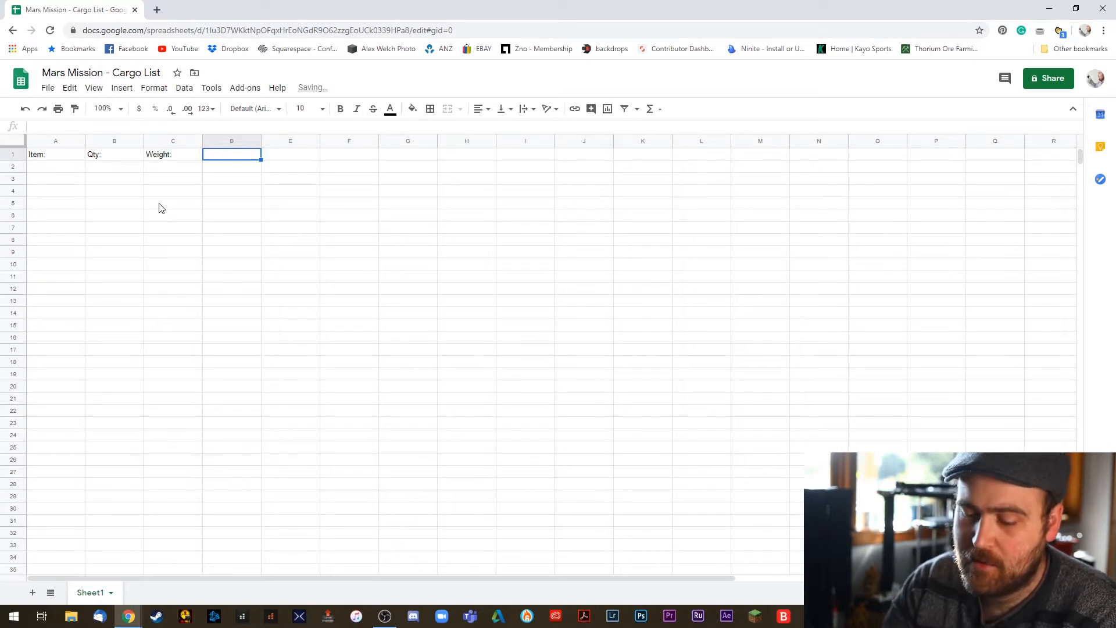
type("Total:")
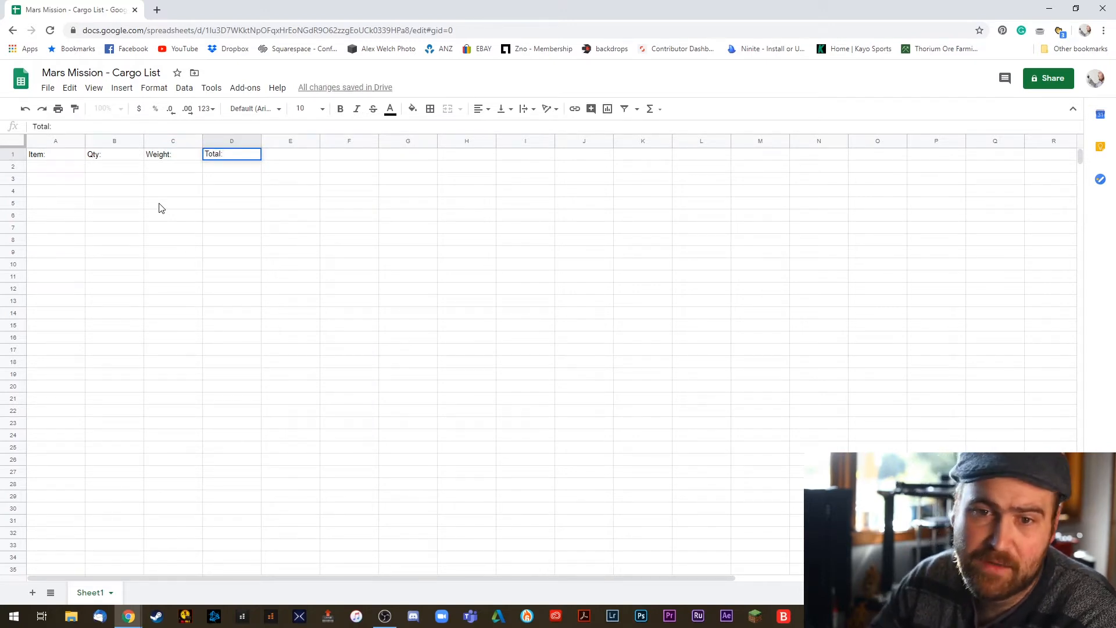
left_click(226, 202)
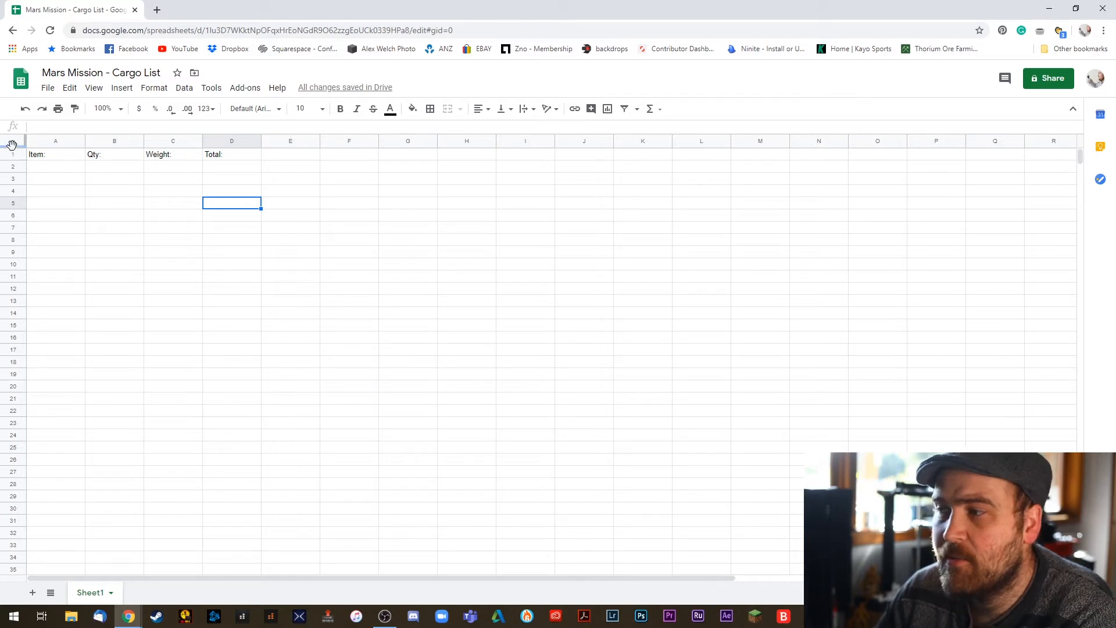
- Freeze the heading row so row 1 stays in place above the cargo entries
left_click_drag(14, 144, 224, 182)
left_click(260, 182)
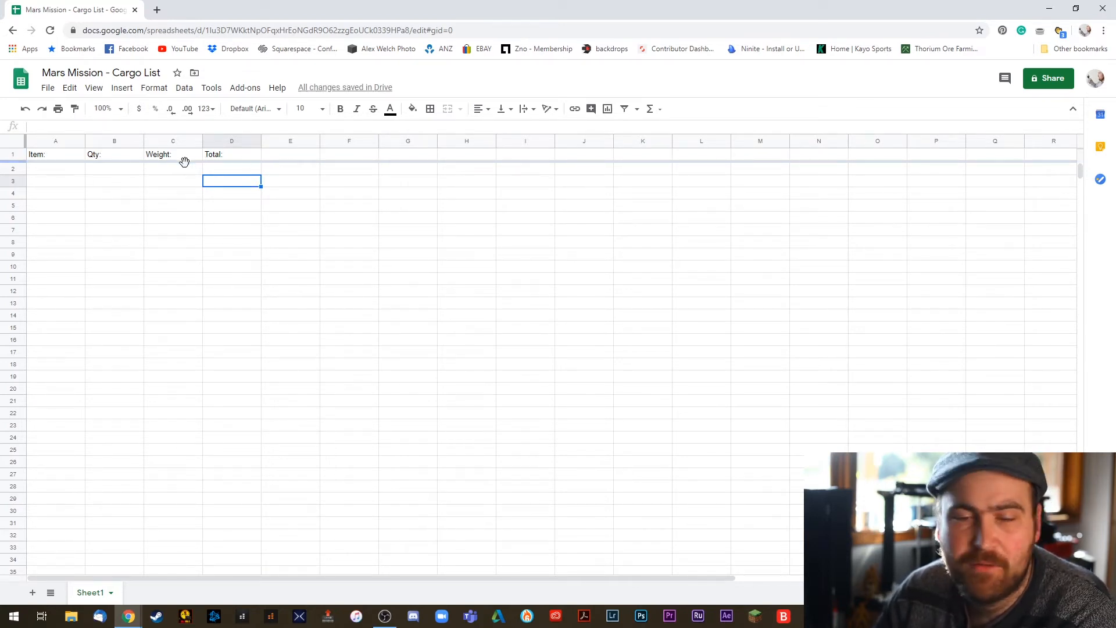
- Enter "Acoustic Guitar" as the first cargo item in cell A2
left_click(47, 170)
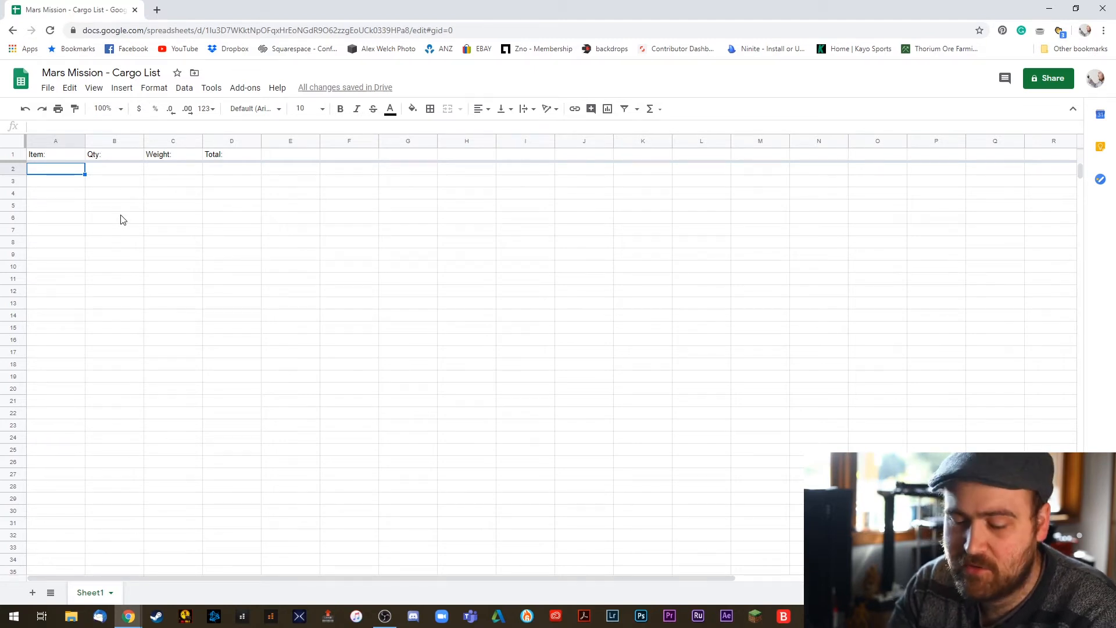
type("Guitar")
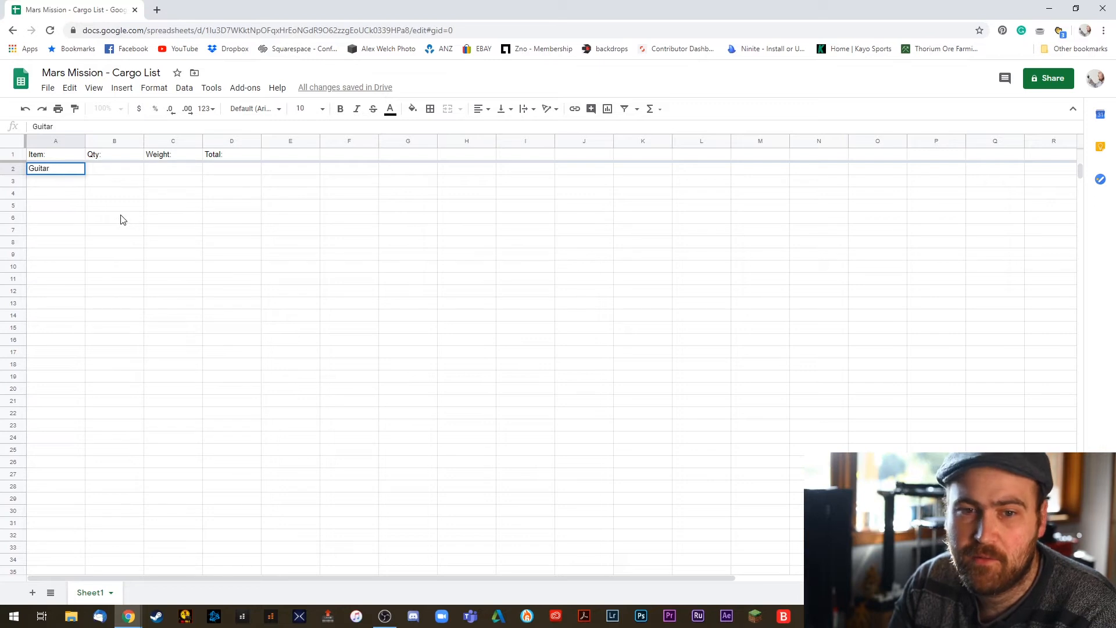
key("Return")
key("Home")
type("Acoust")
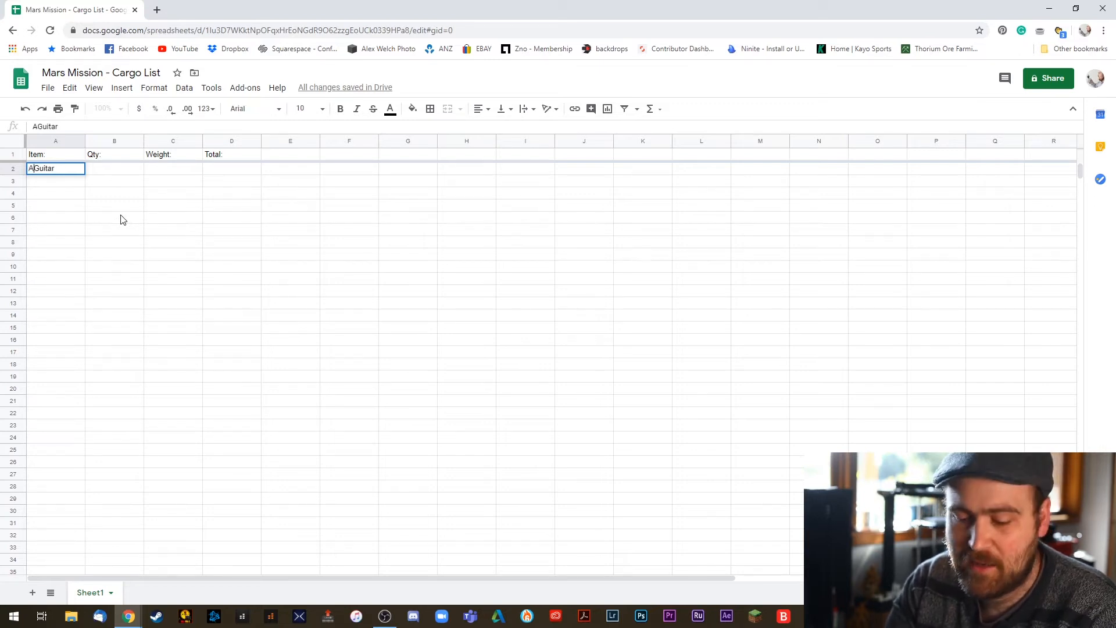
key("BackSpace")
type("ic")
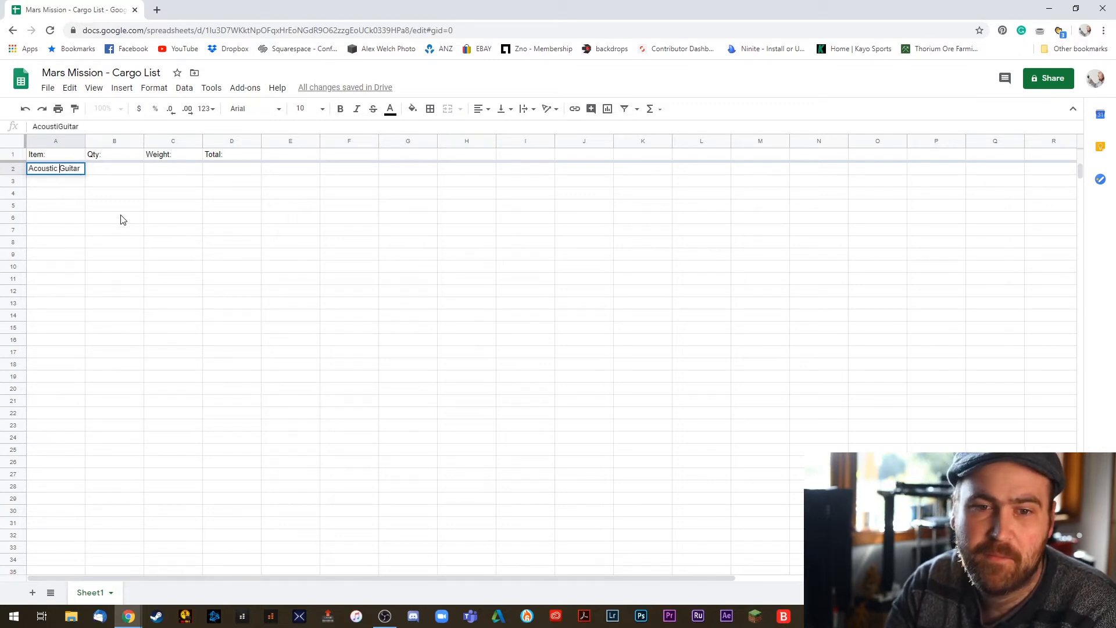
key("Tab")
- Give the Acoustic Guitar a quantity of 1 in B2 and a weight of 4 in C2
type("1")
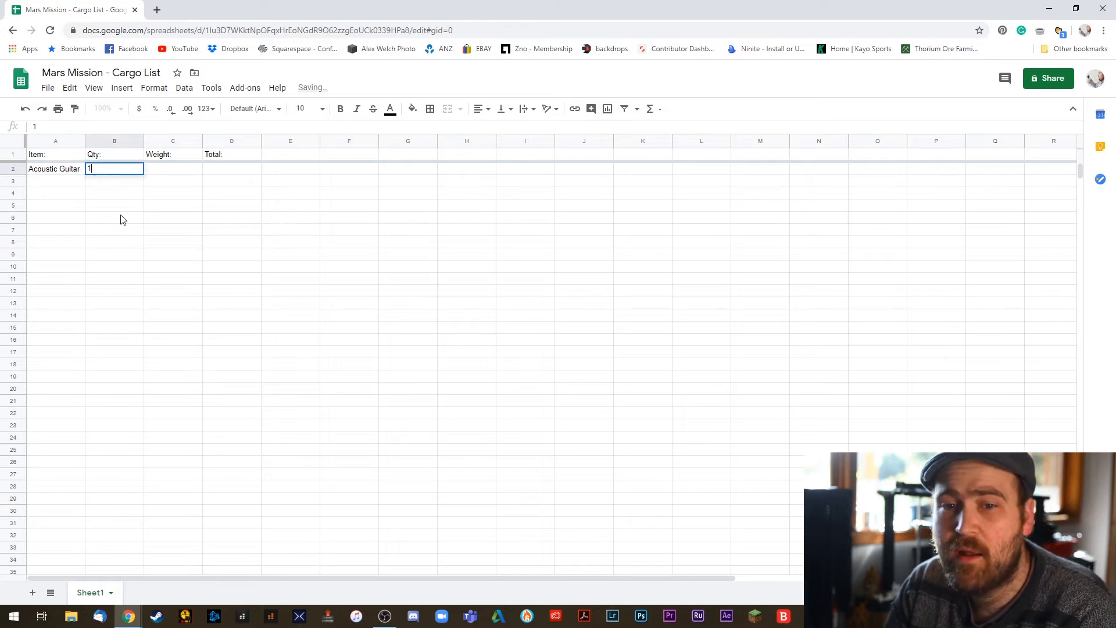
key("Tab")
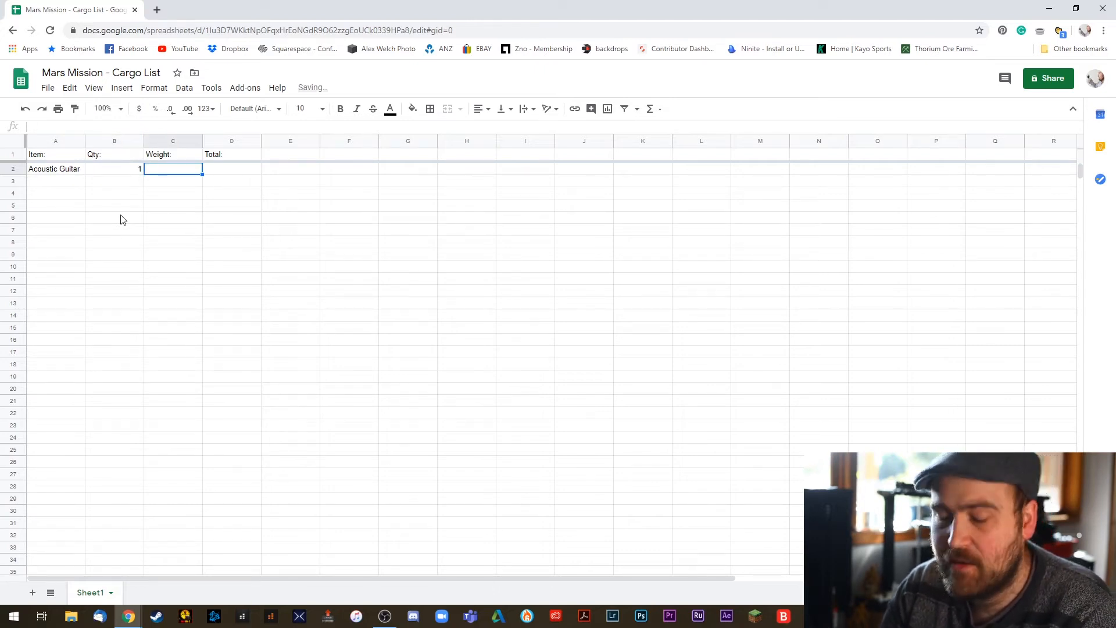
type("3")
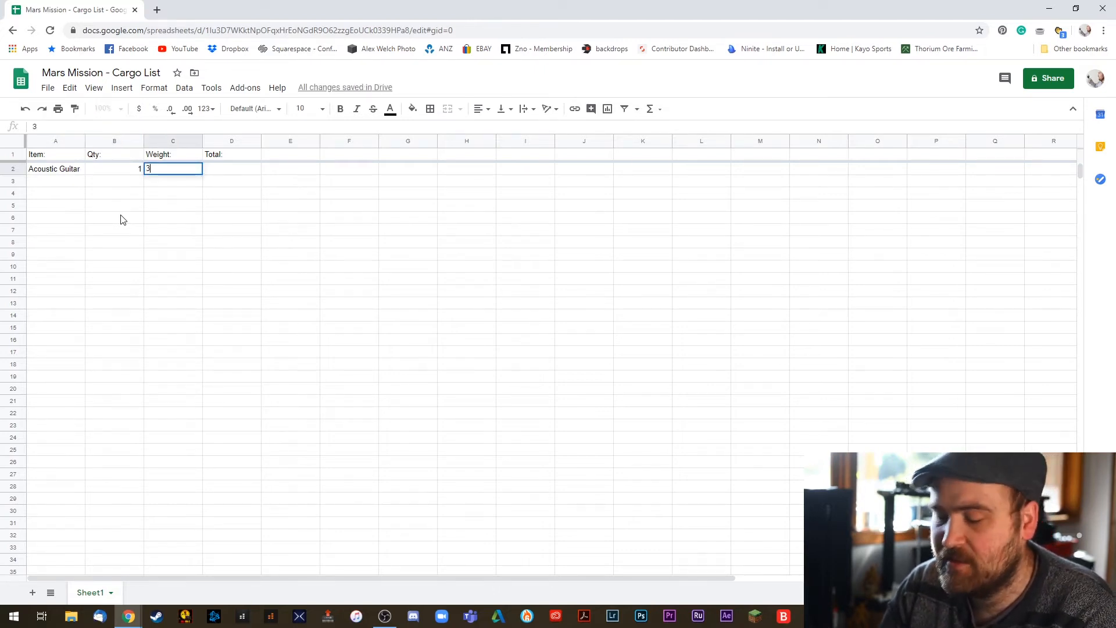
key("BackSpace")
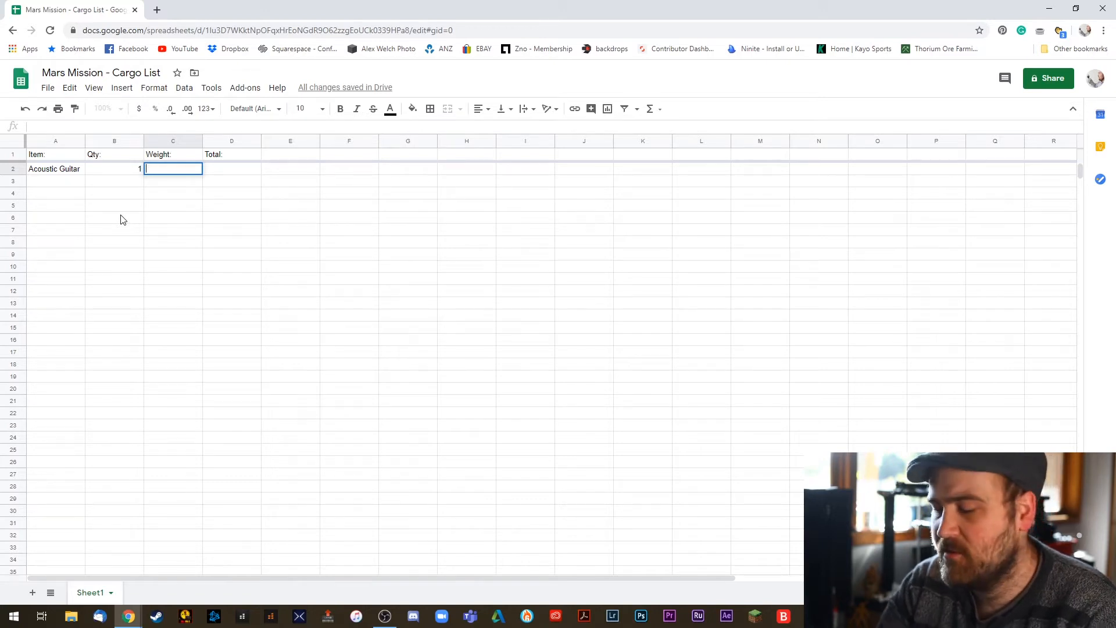
type("4")
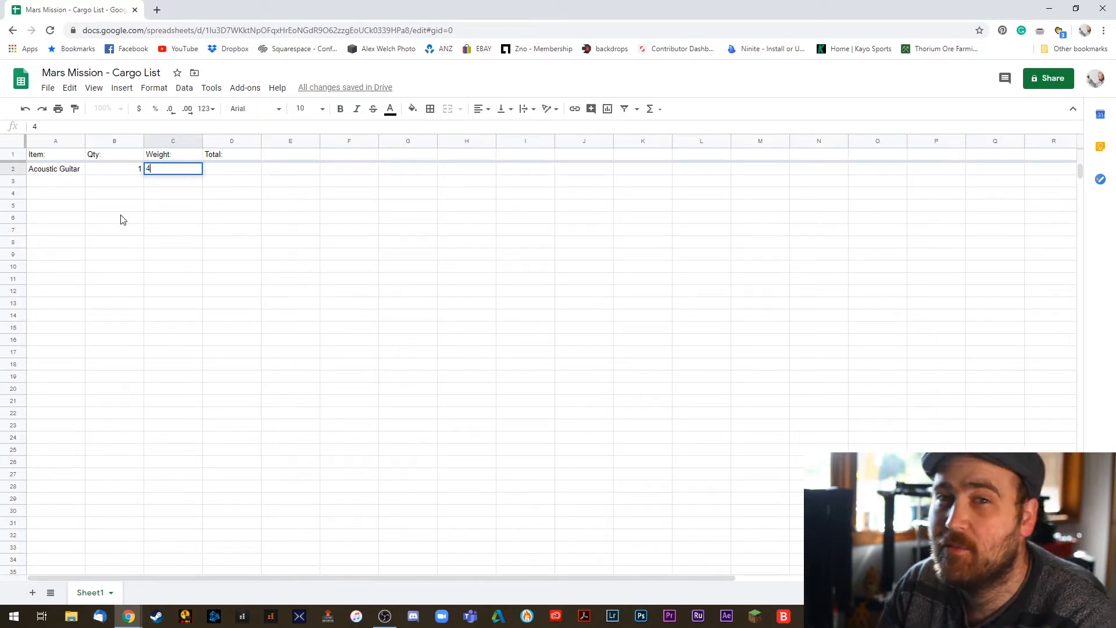
key("Tab")
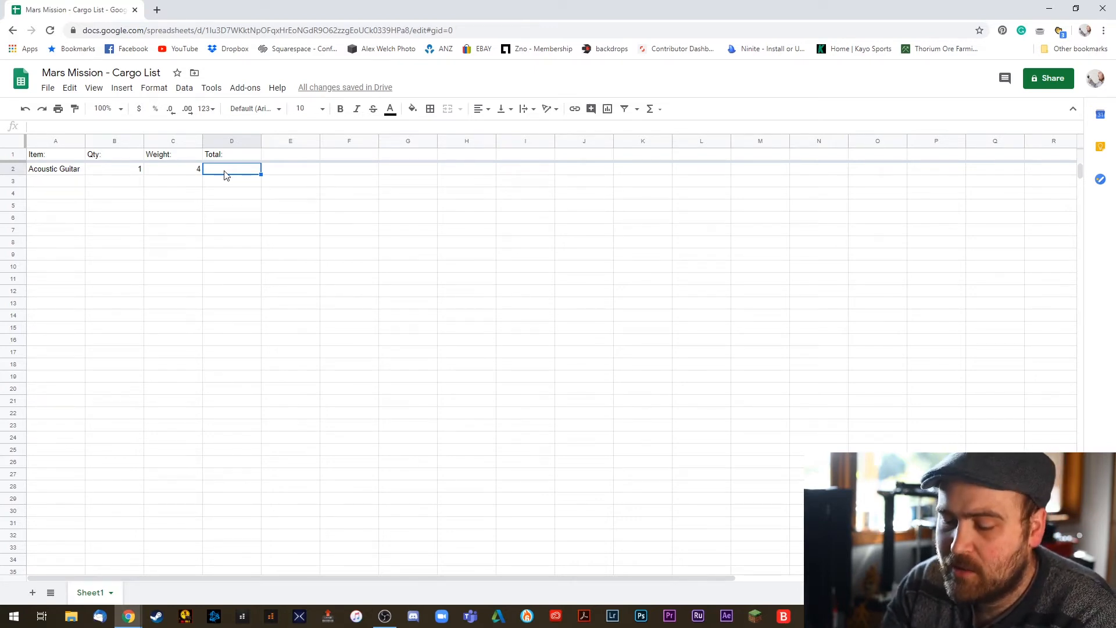
- Calculate the Acoustic Guitar's total in D2 by multiplying quantity by weight with the formula =B2*C2
type("=")
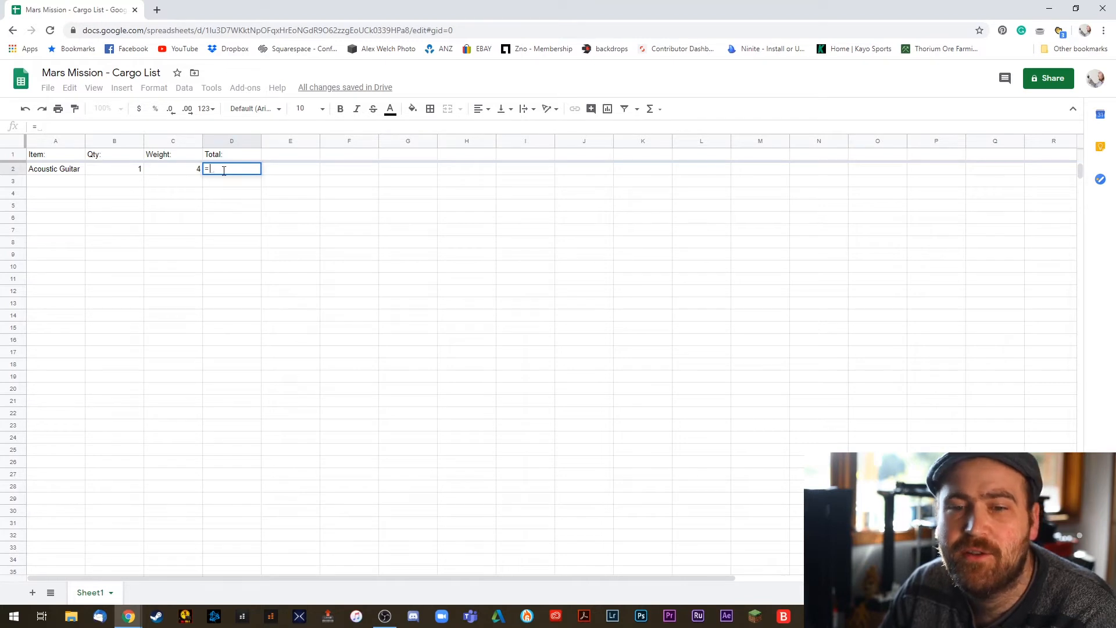
left_click(123, 173)
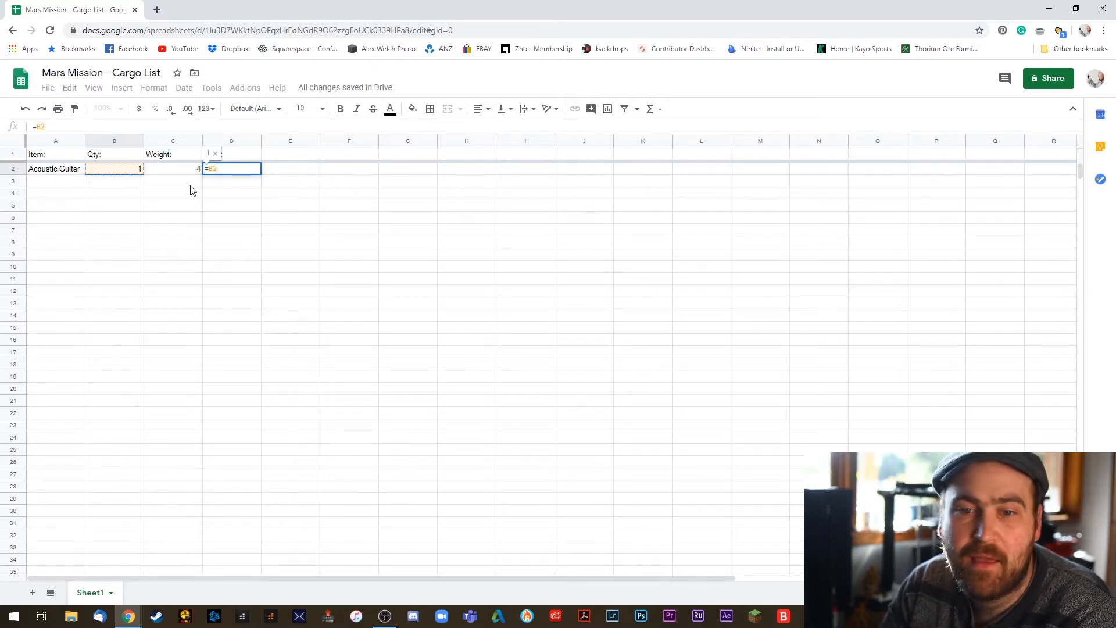
type("*")
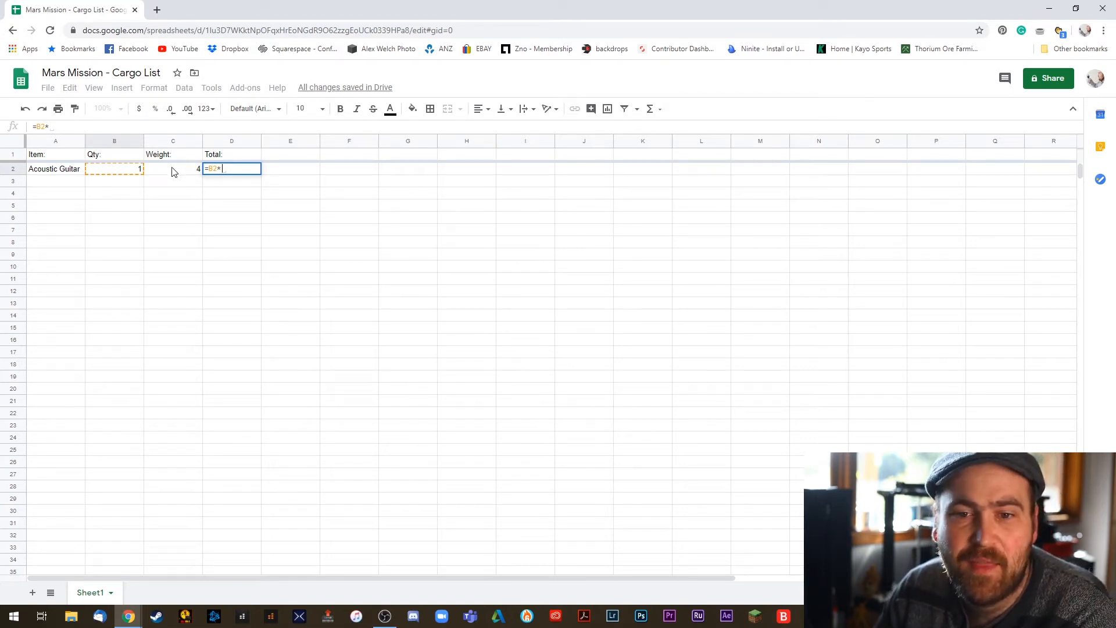
left_click(176, 169)
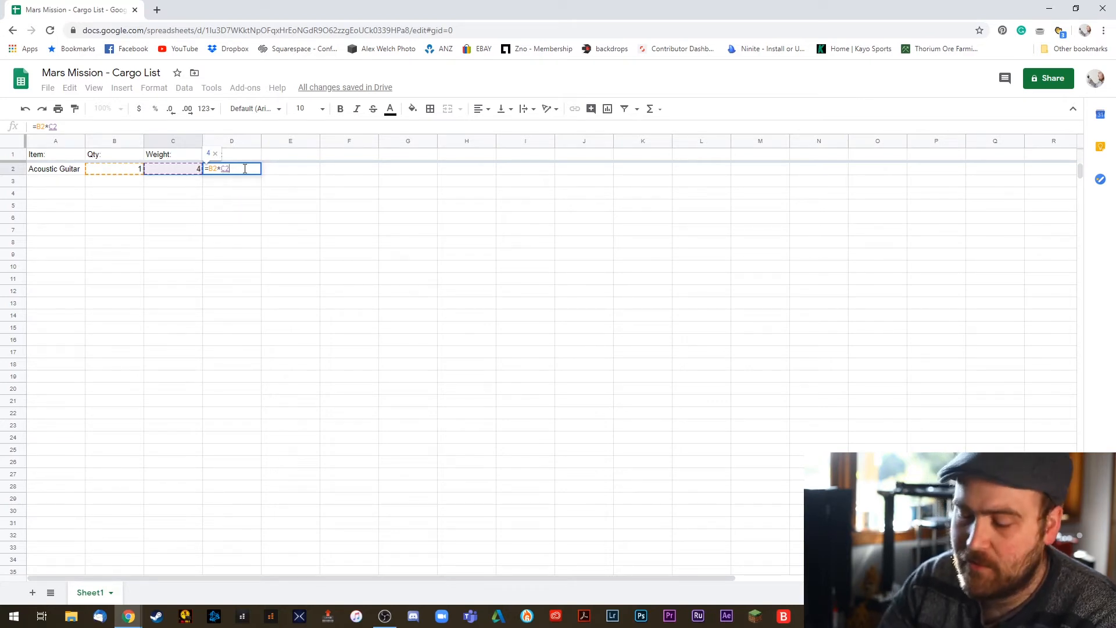
key("Return")
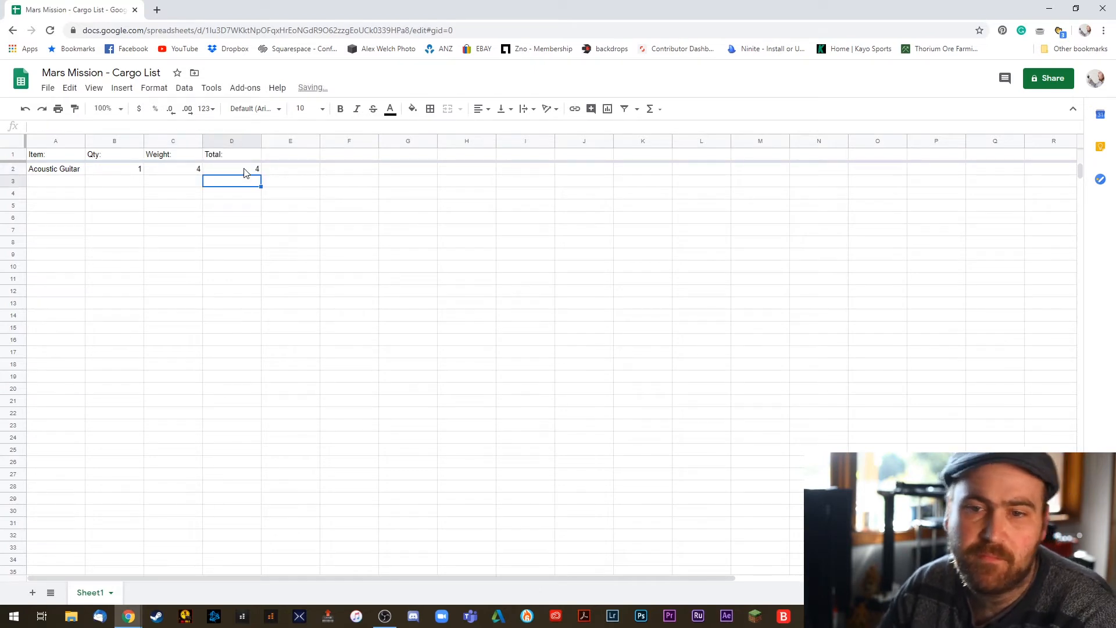
left_click(256, 171)
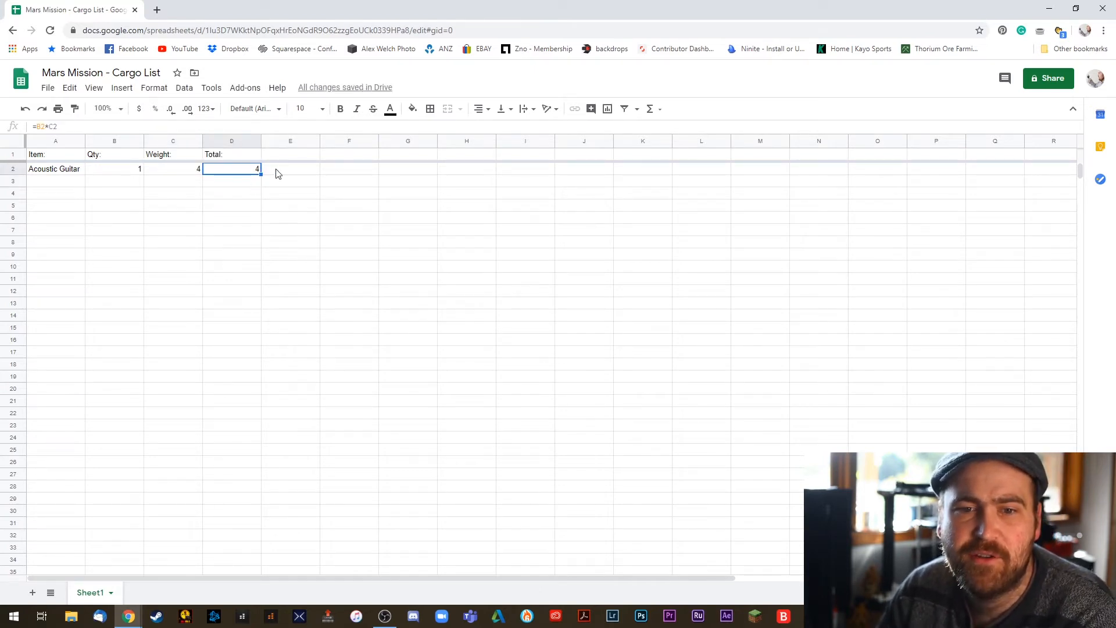
left_click(123, 171)
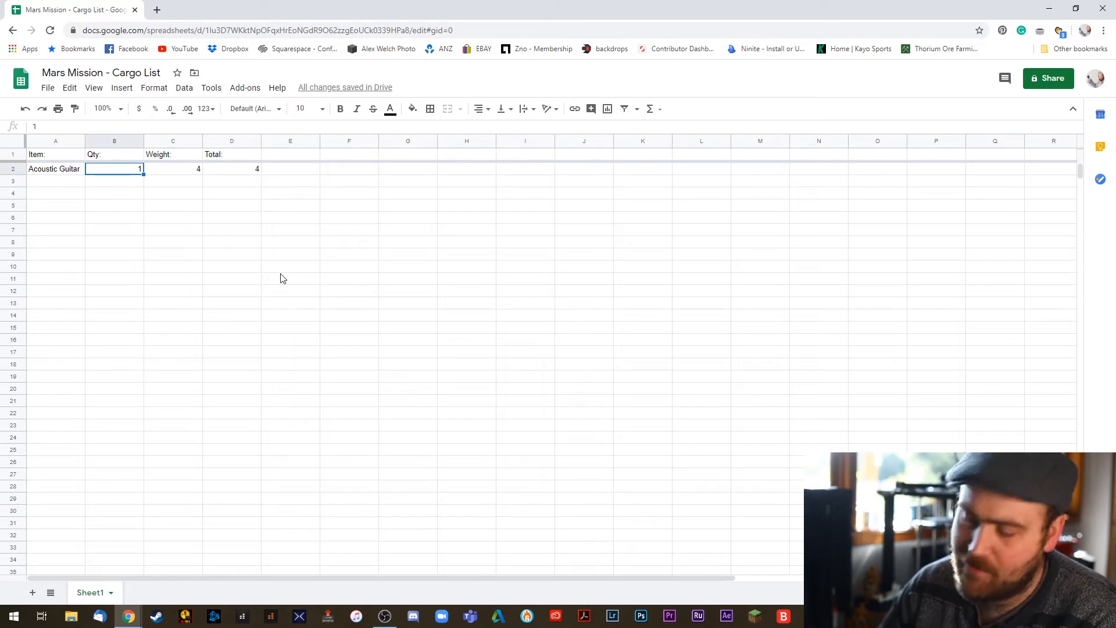
- Test the Acoustic Guitar's total by changing its quantity in B2 to 3 and restoring it to 1
type("3")
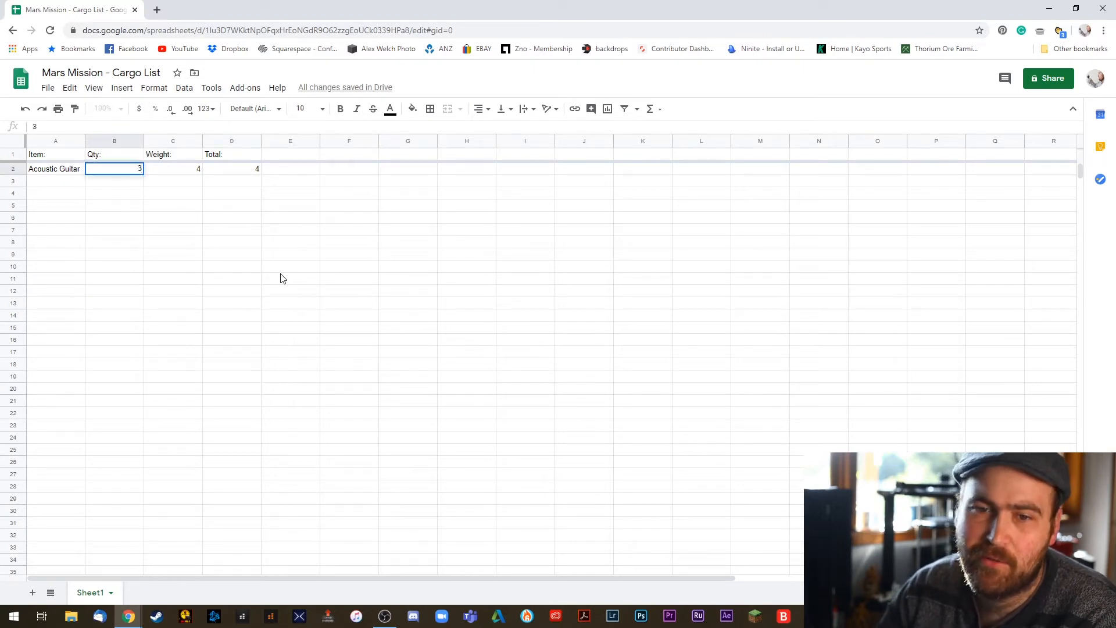
key("Return")
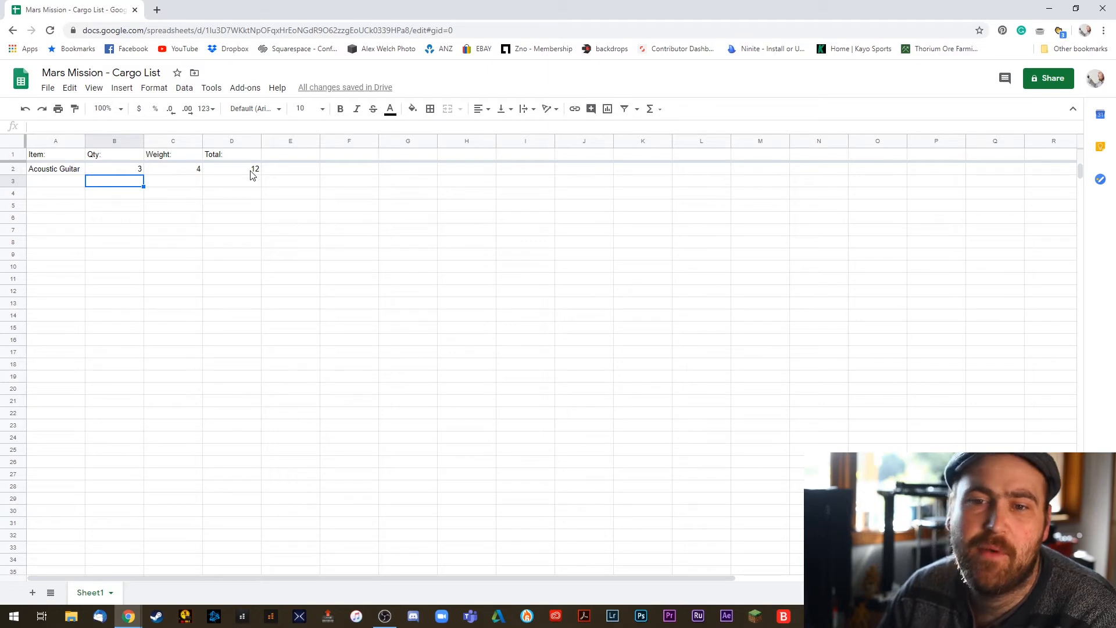
left_click(116, 175)
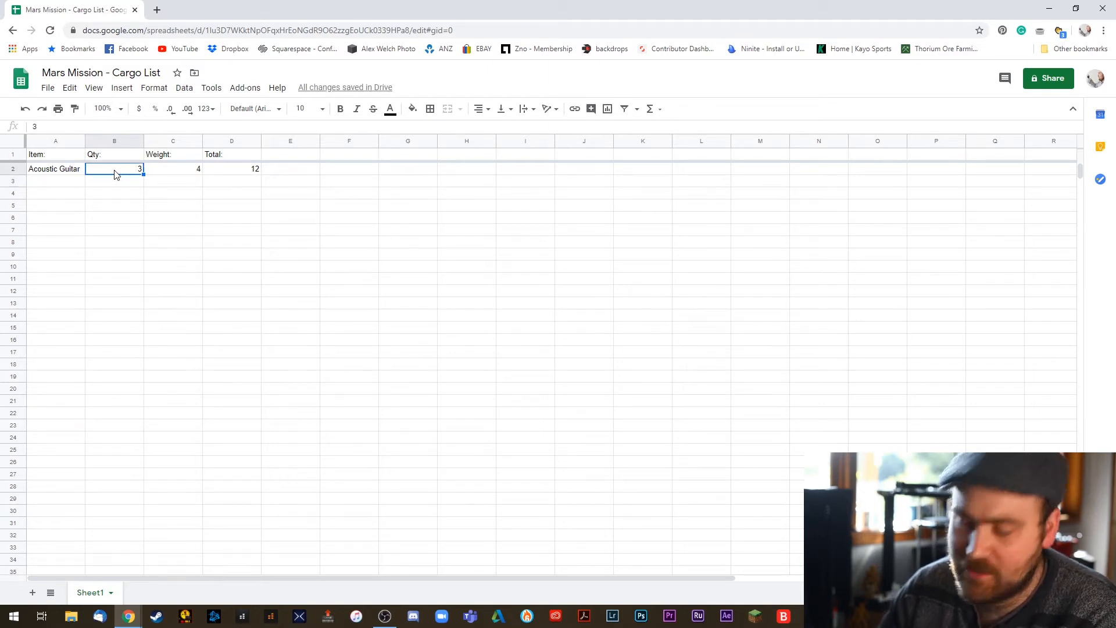
type("1")
key("Return")
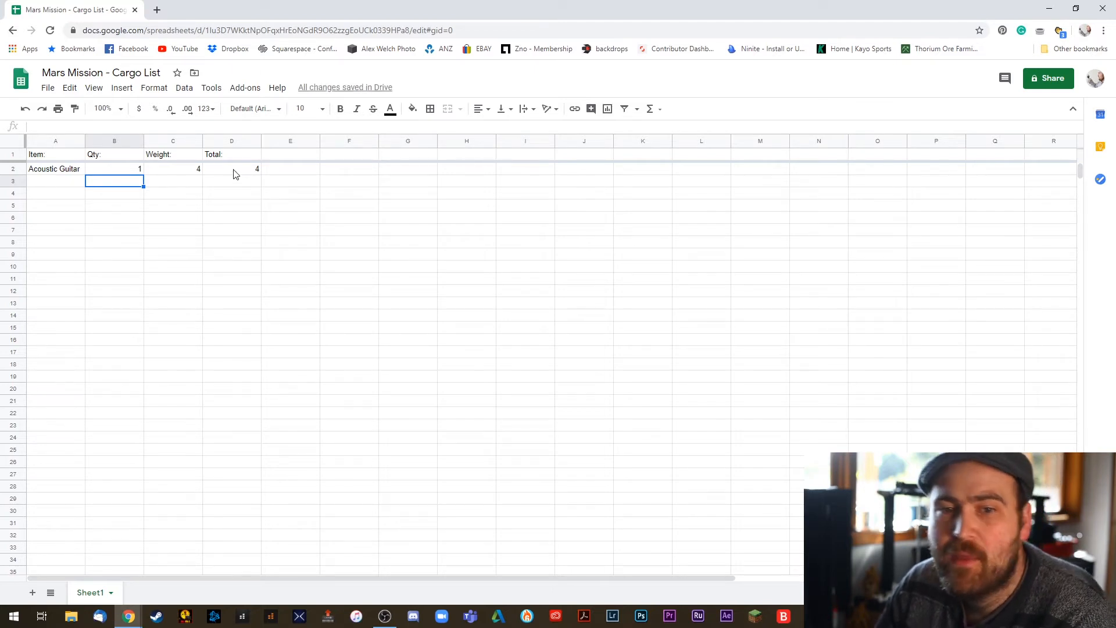
- Add "Electric Guitar" as the second cargo item in row 3 with a quantity of 2 and a weight of 4
left_click(65, 187)
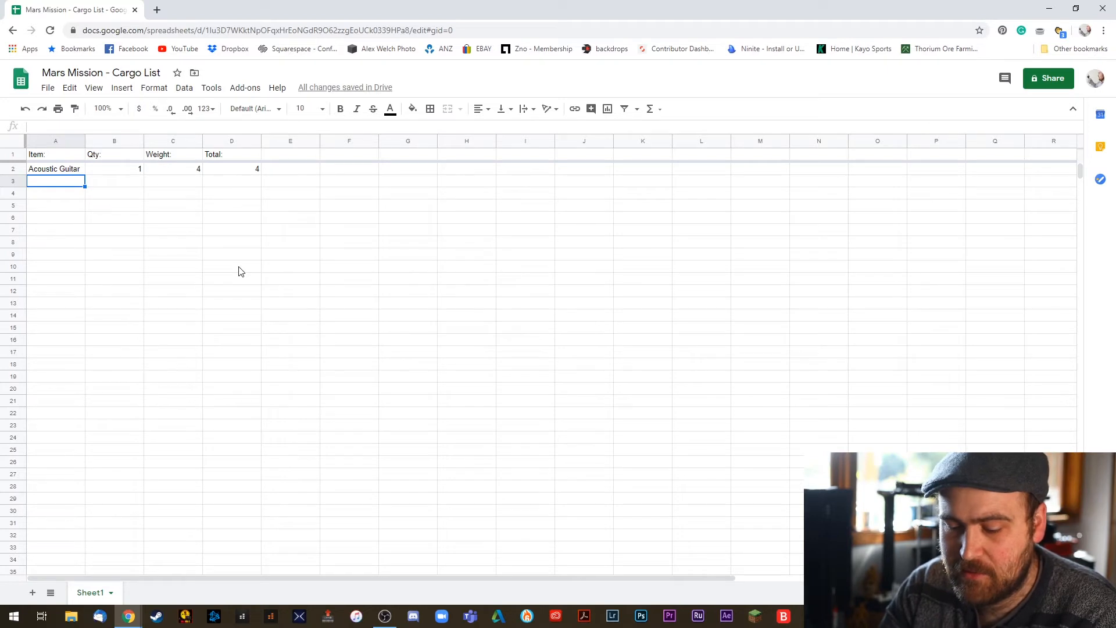
type("Elect")
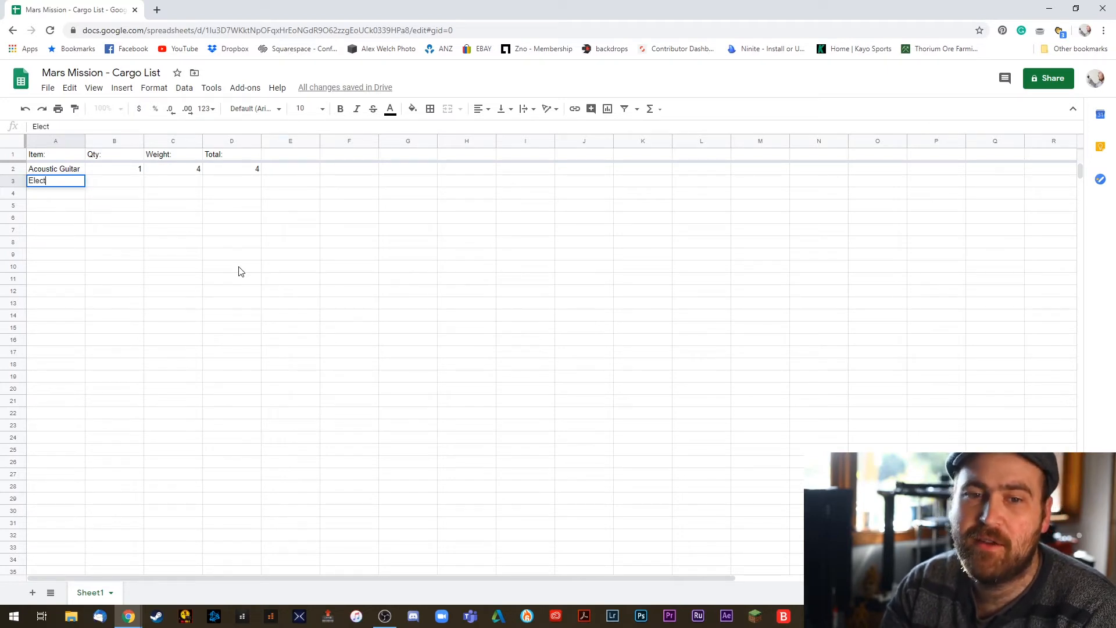
type("ric GUit")
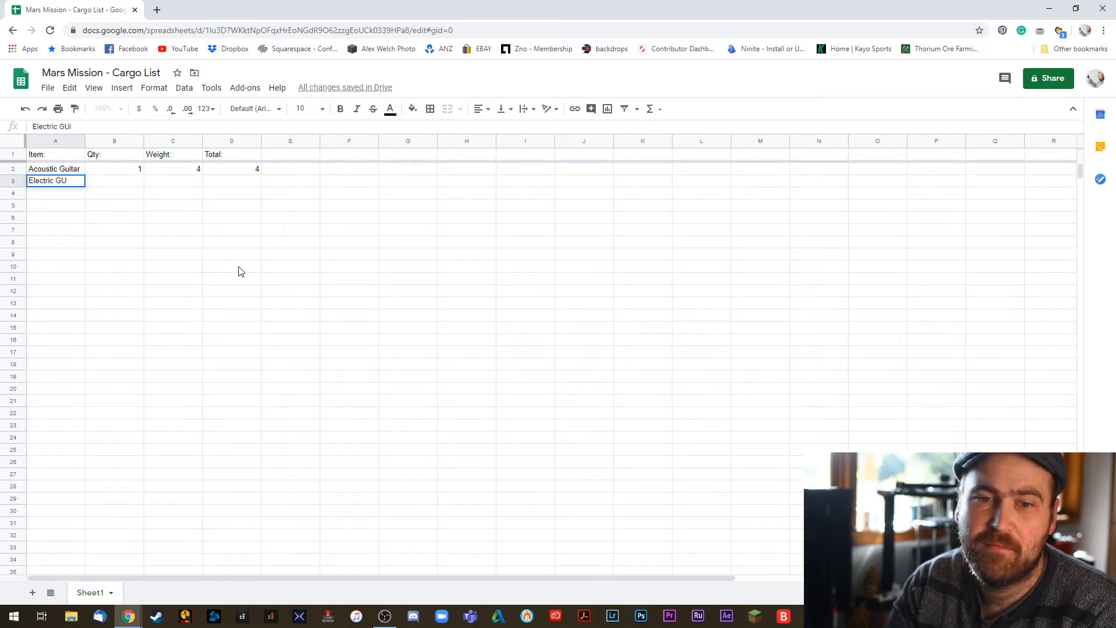
key("BackSpace")
key("BackSpace")
type("uitar")
key("Tab")
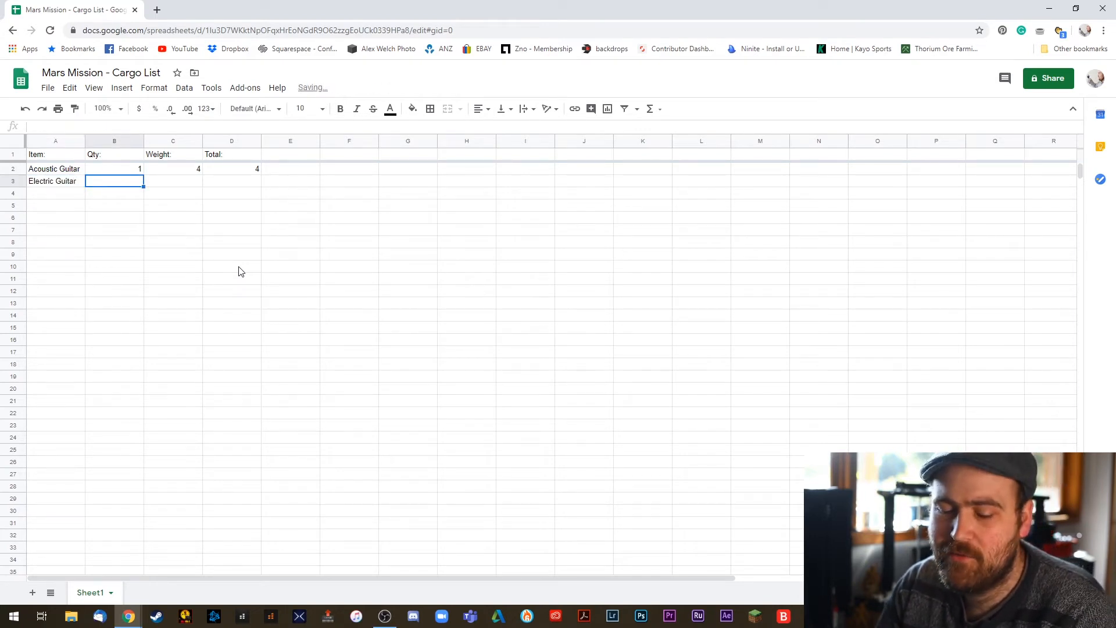
type("2")
key("Tab")
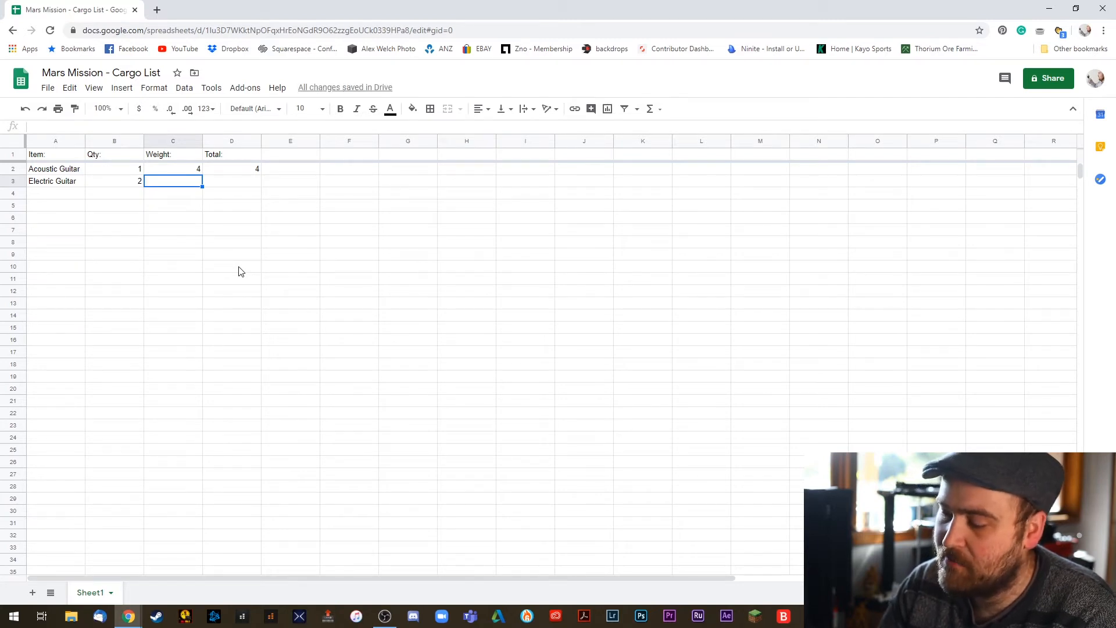
type("4")
key("Return")
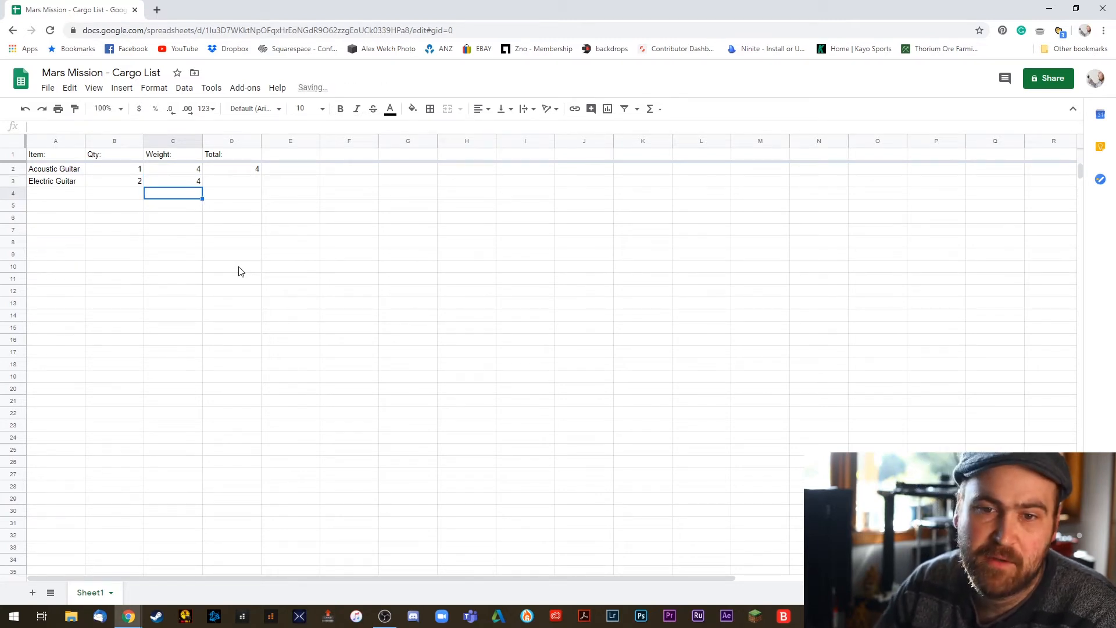
- Add "Microphone" as the cargo item in row 4 with a quantity of 1 and a weight of 0.5
left_click(64, 184)
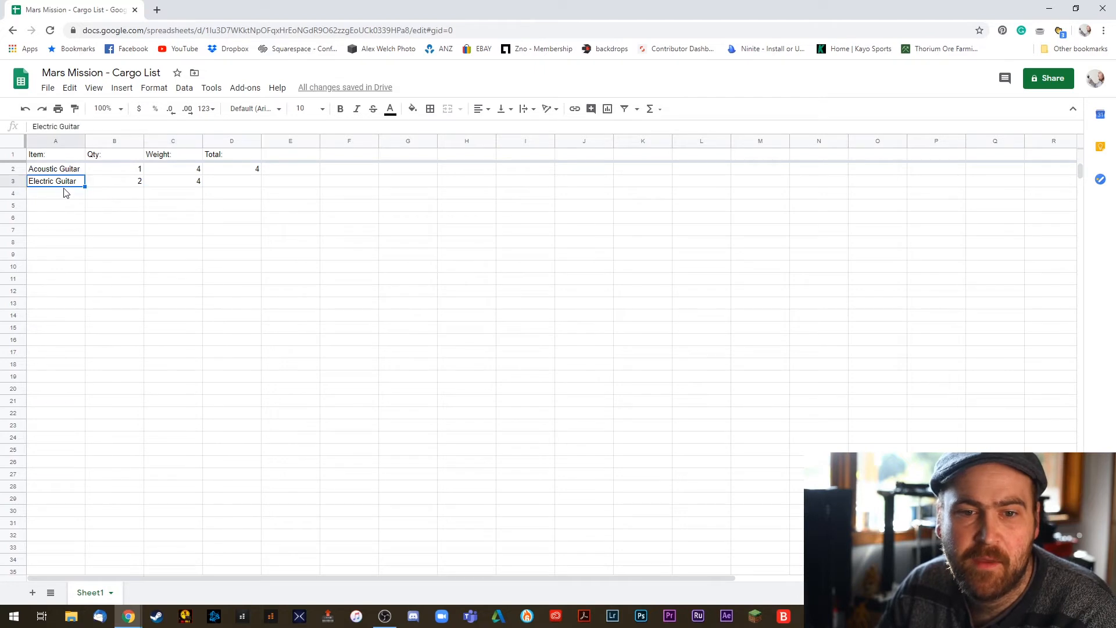
left_click(68, 195)
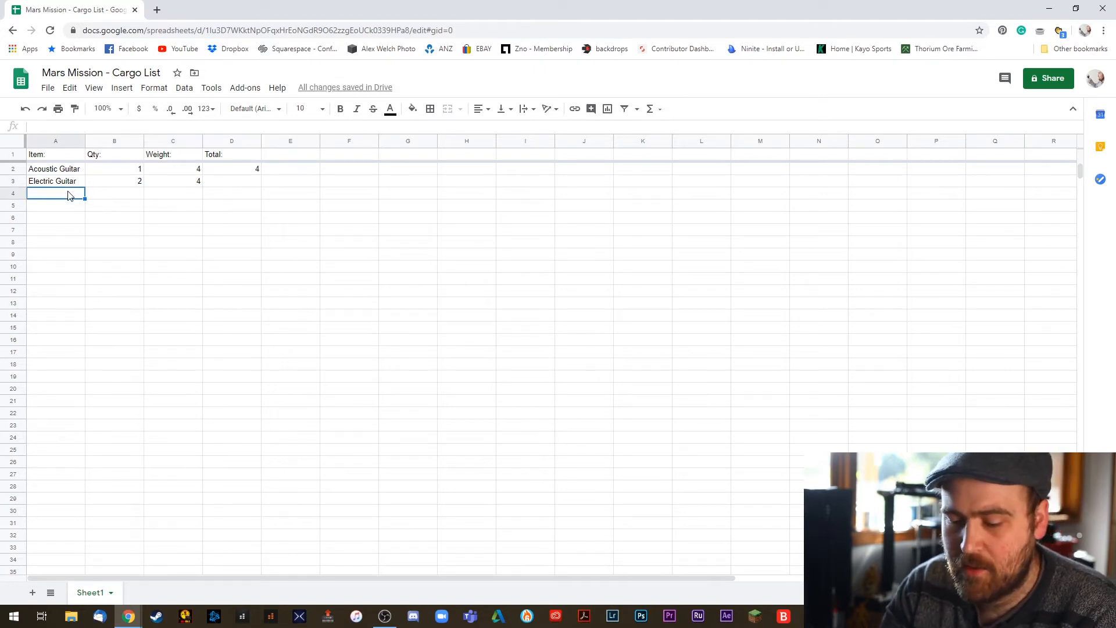
type("Micr")
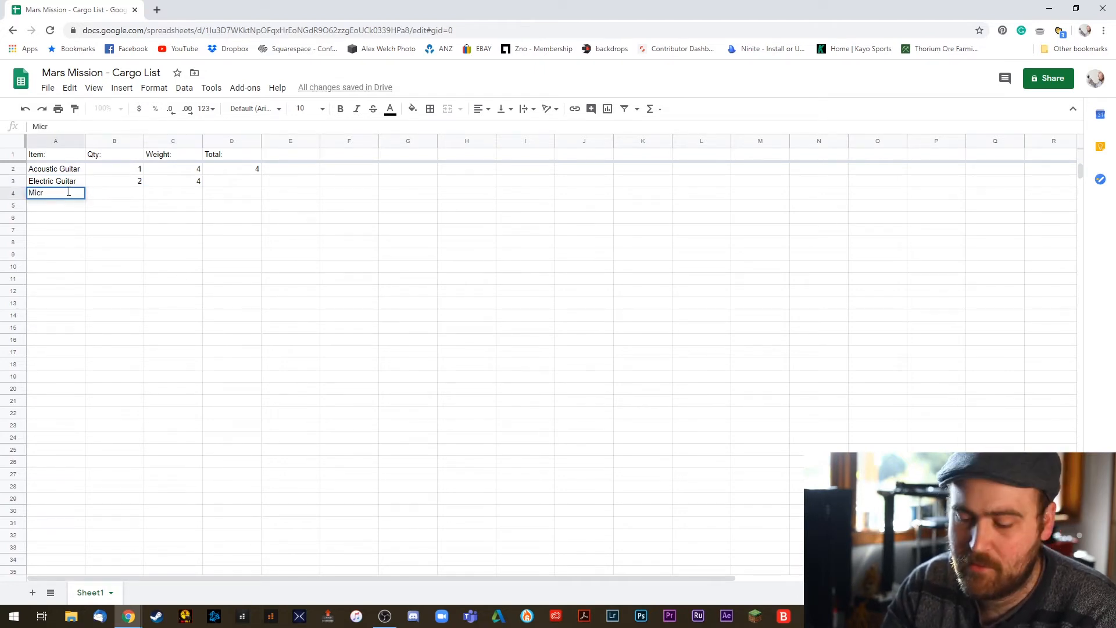
type("ophone")
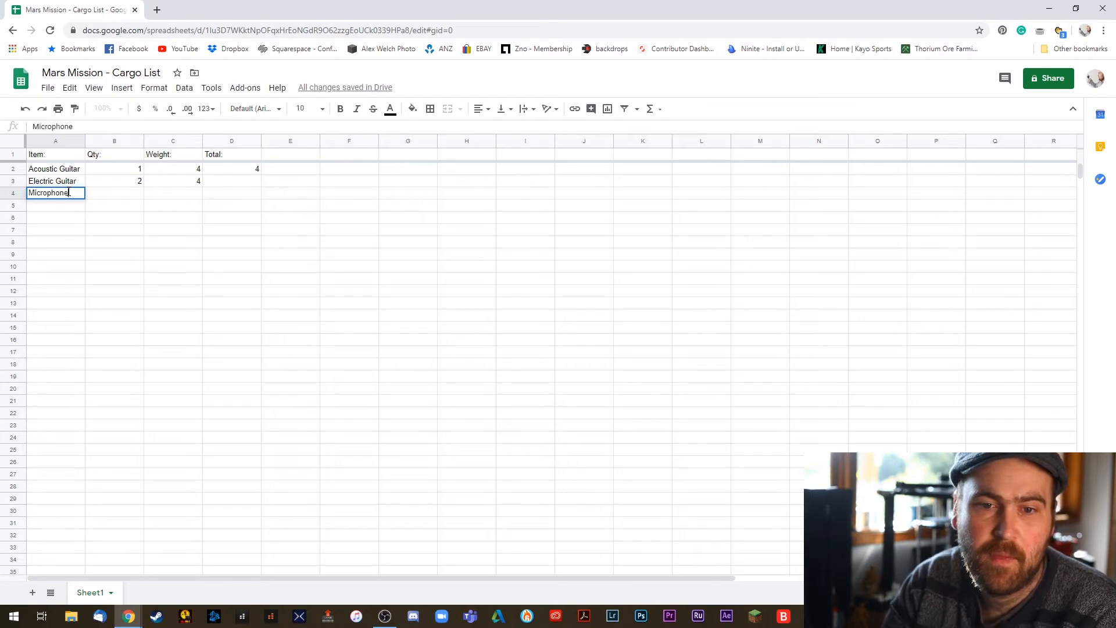
key("Tab")
type("1")
key("Tab")
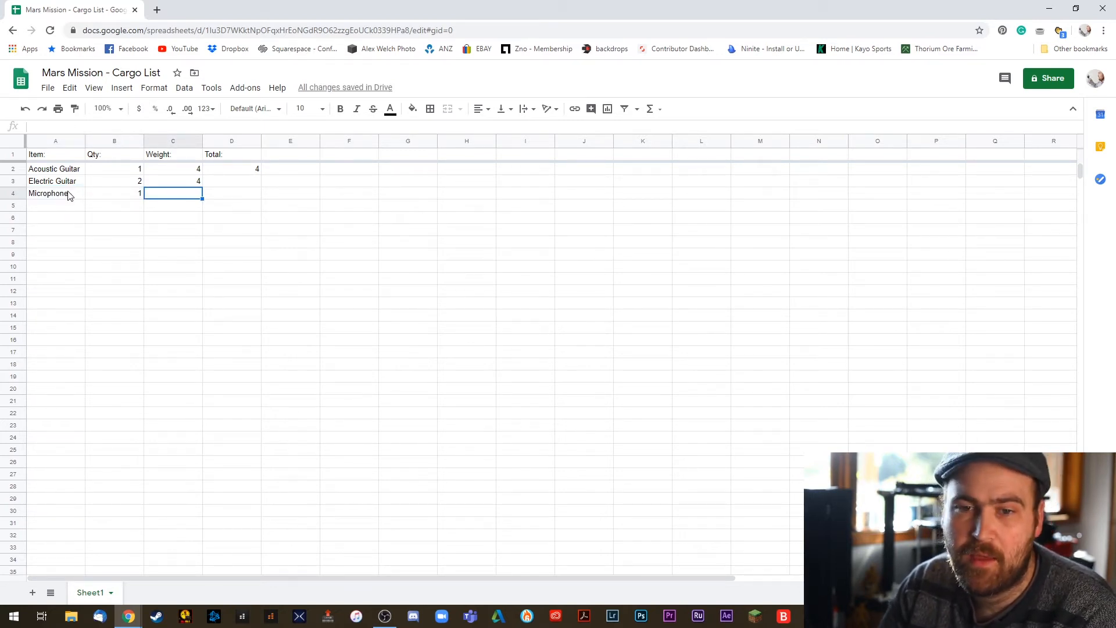
type(".")
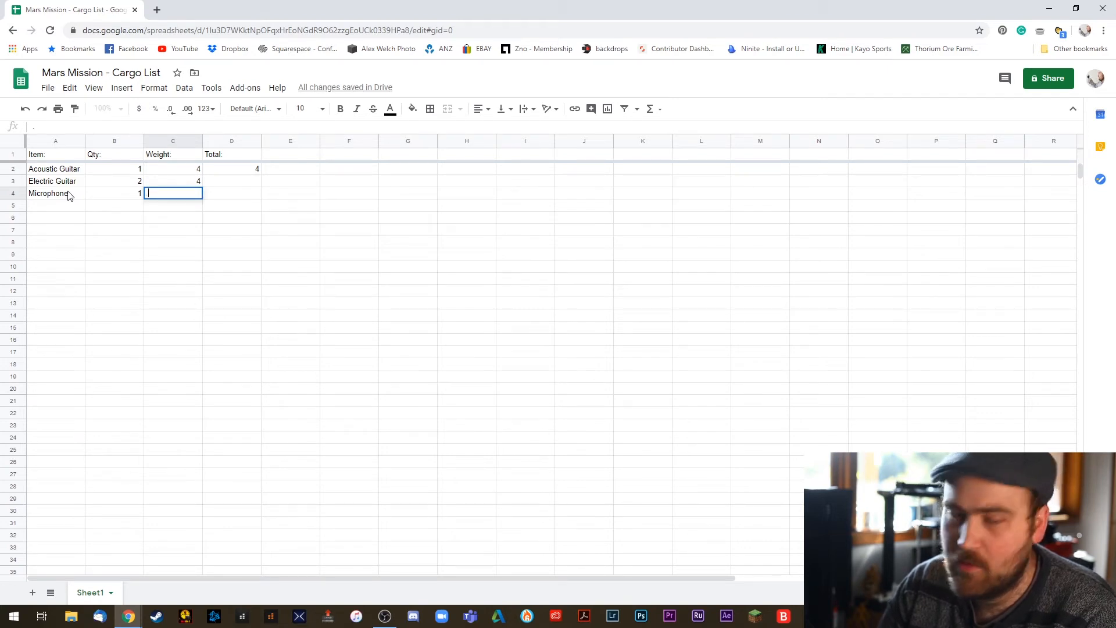
type("5")
key("Return")
- Add "Leads" as the cargo item in row 5 with a quantity of 3 and a weight of 0.5
key("Left")
key("Left")
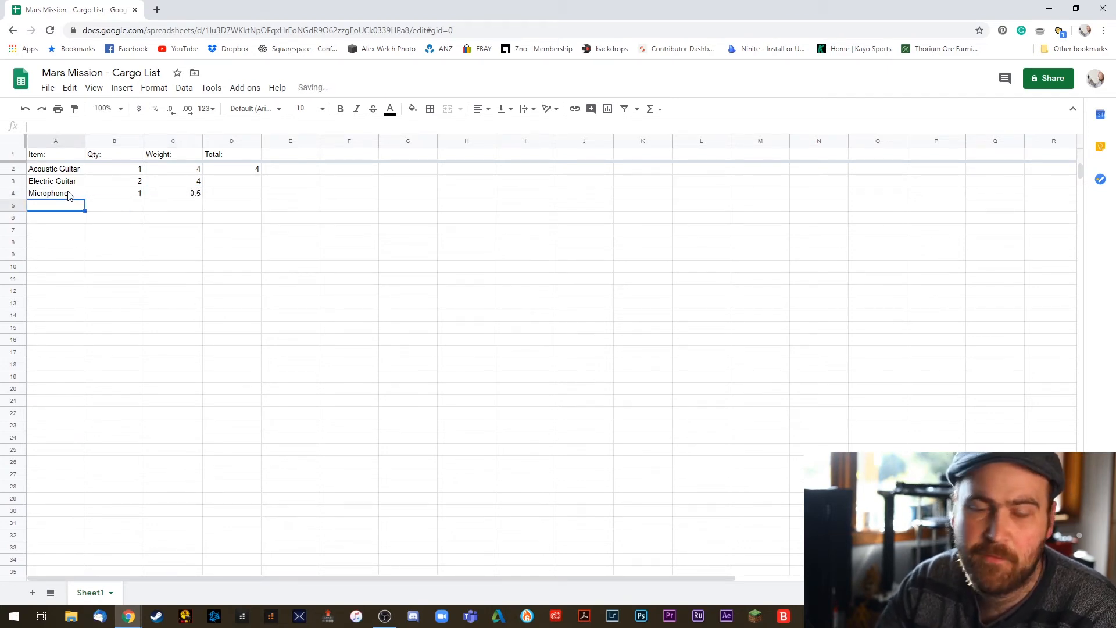
type("Leads")
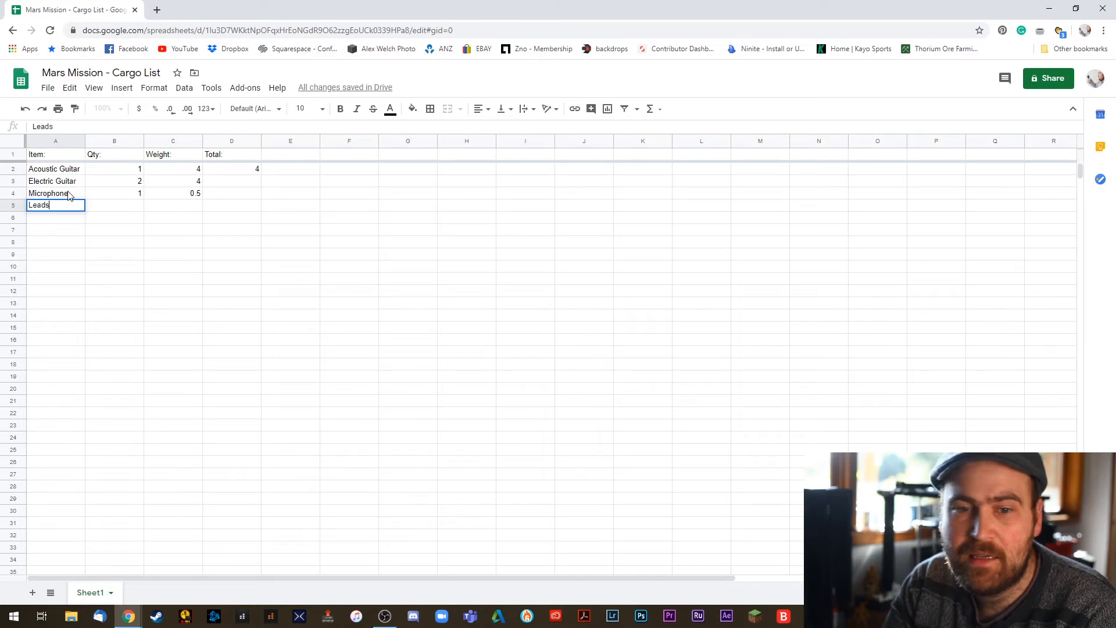
key("Tab")
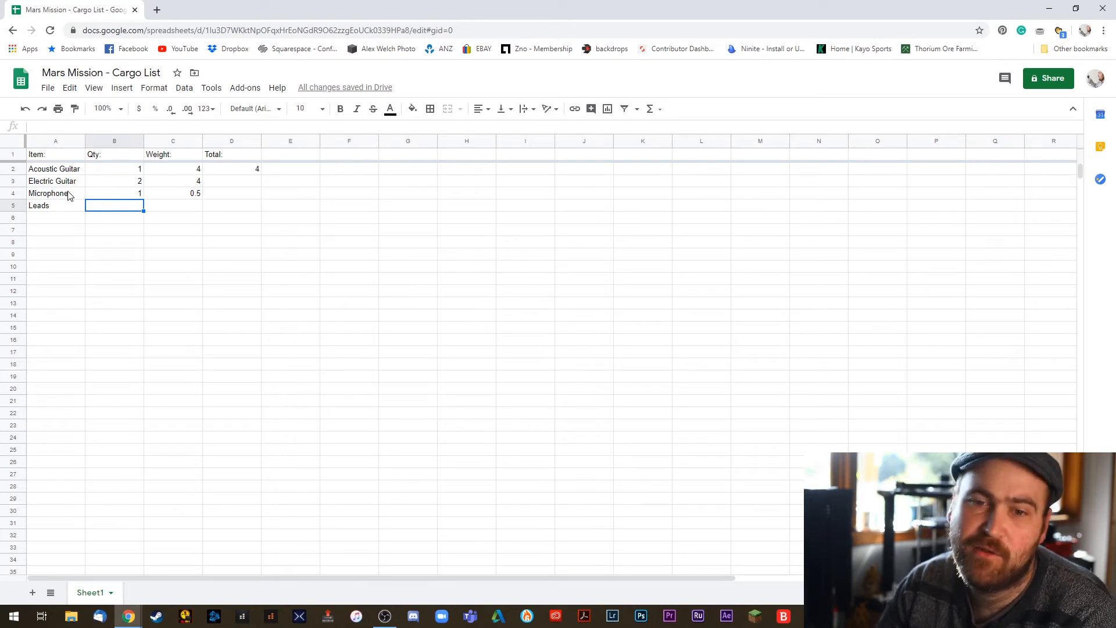
type("3")
key("Tab")
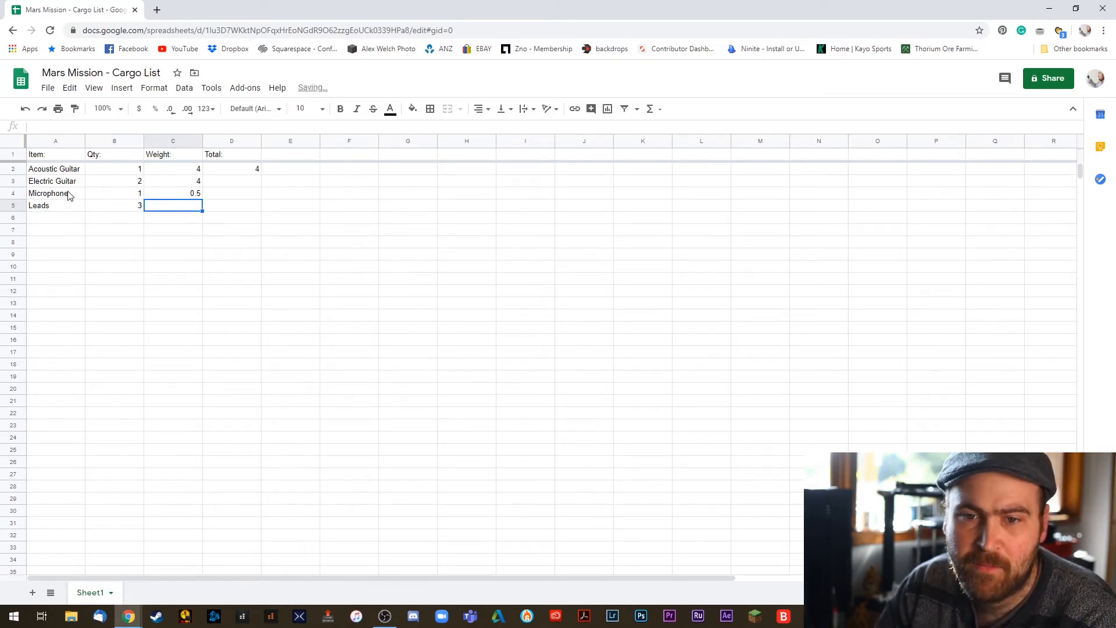
type(".5")
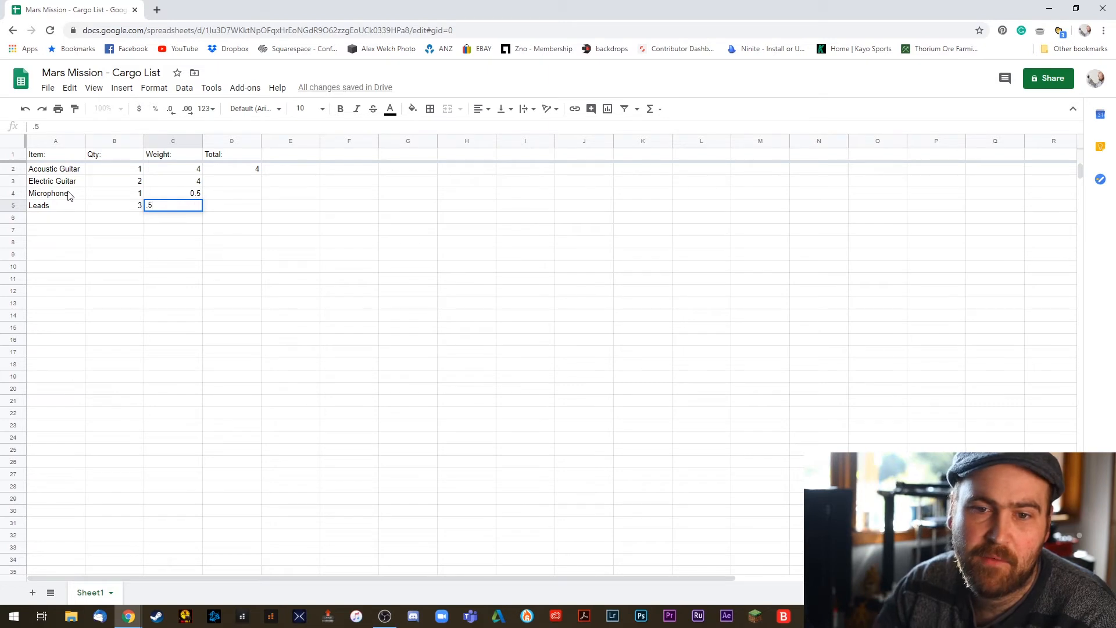
key("Return")
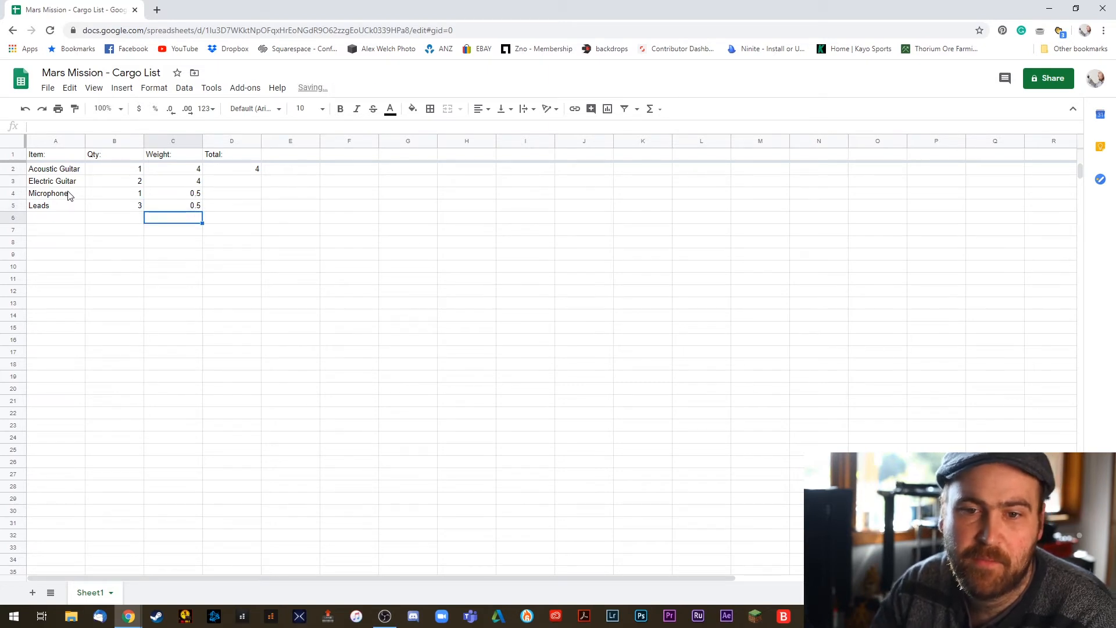
- Fill the total formula from D2 down through D20 to cover the existing items and the spare rows
key("Right")
key("Right")
key("Up")
key("Up")
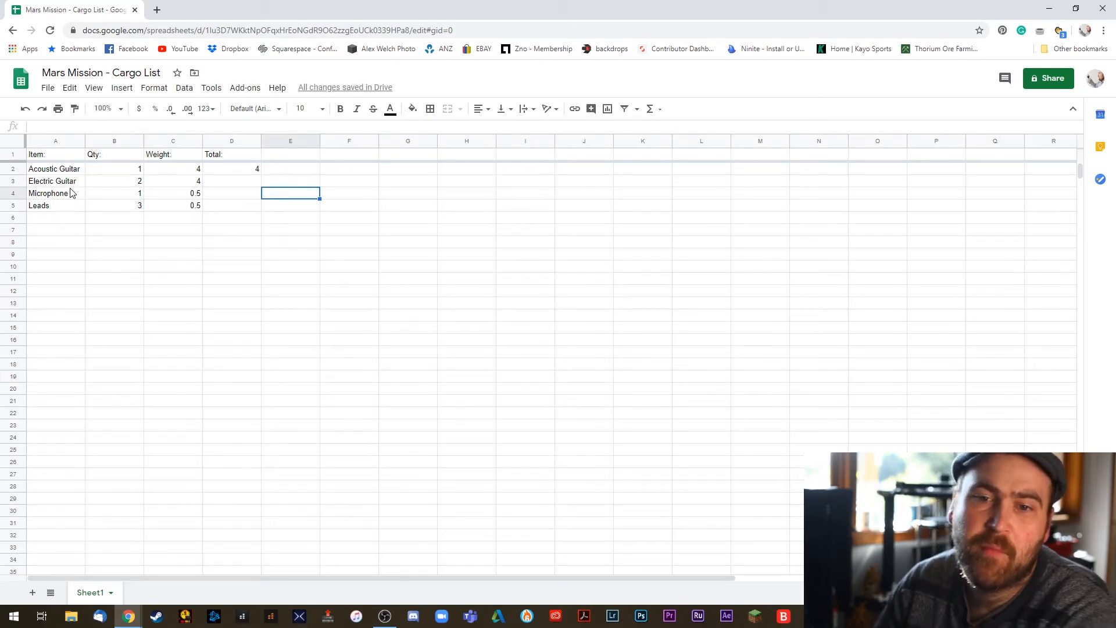
left_click(254, 185)
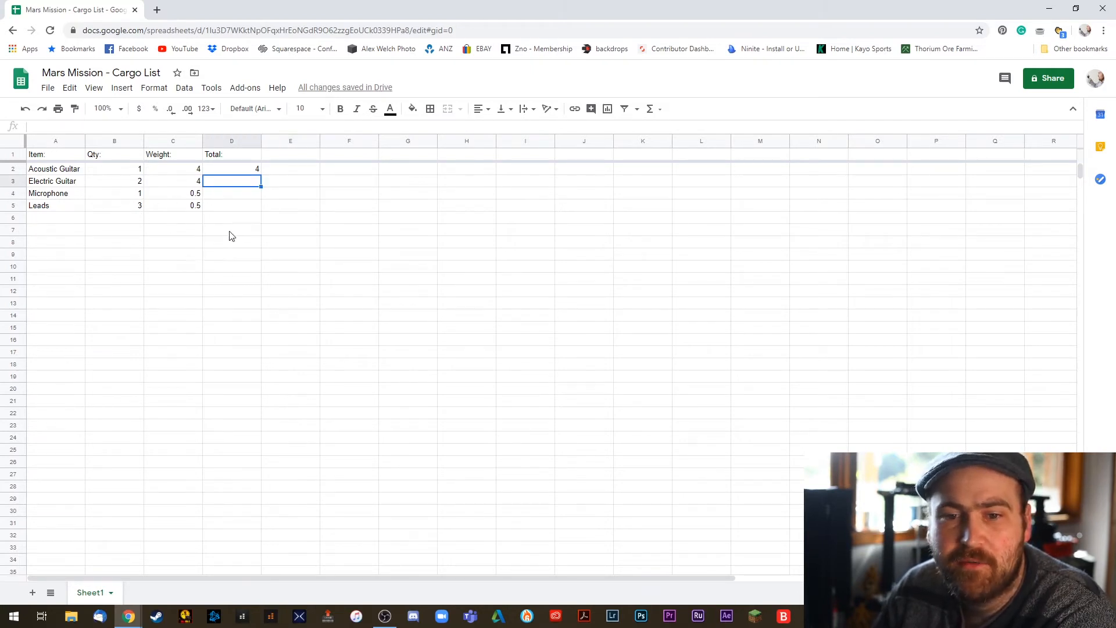
left_click(247, 168)
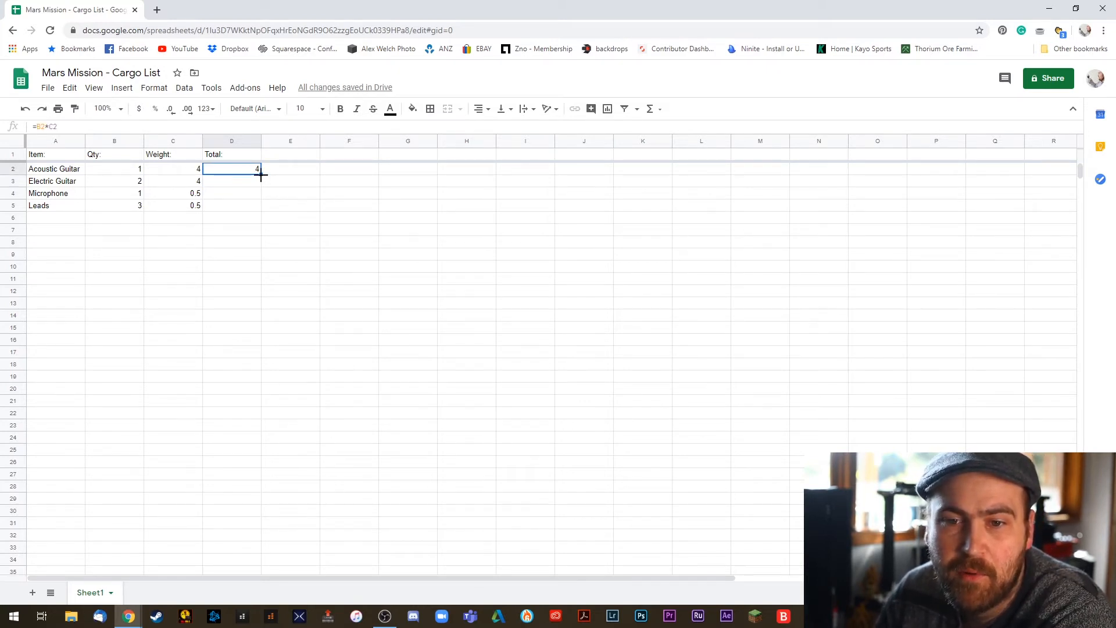
left_click_drag(261, 175, 240, 386)
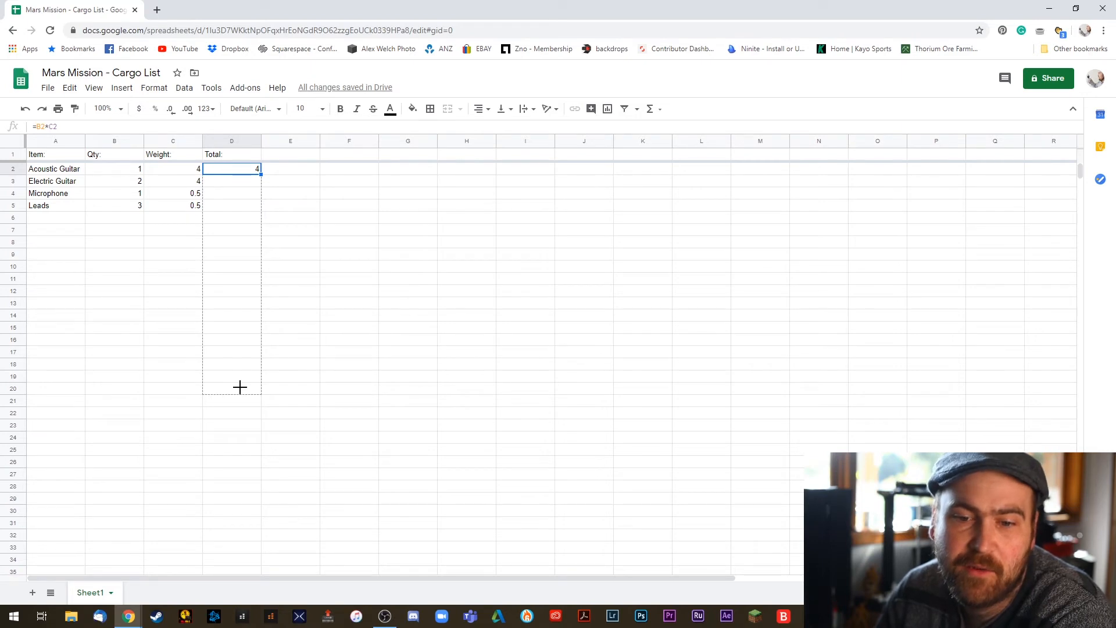
left_click_drag(240, 387, 241, 389)
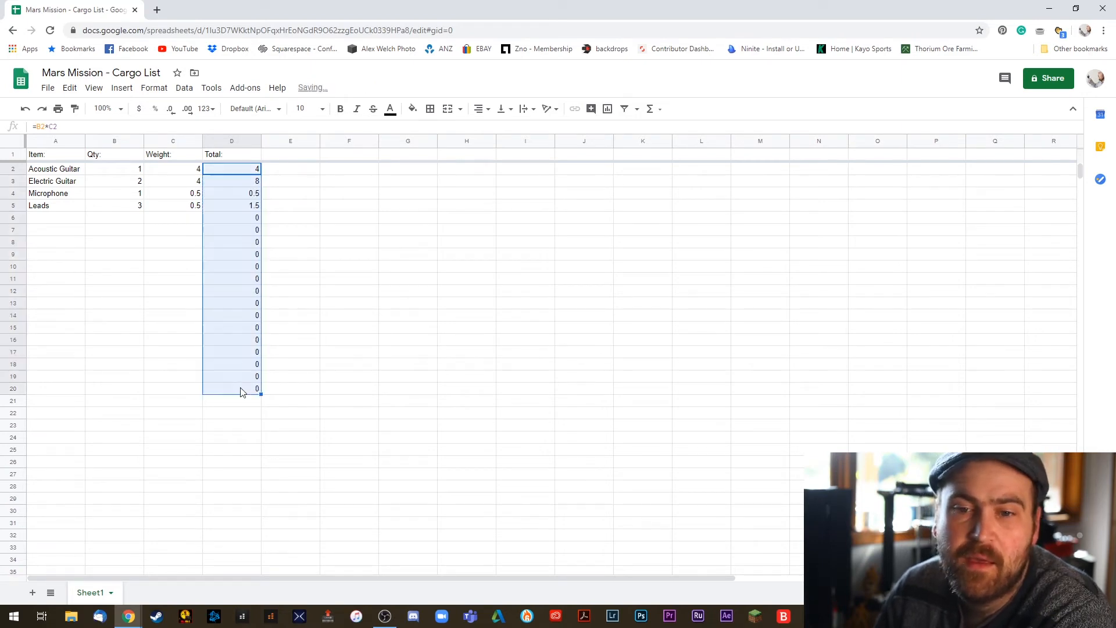
left_click(284, 245)
- Examine how the filled formulas in column D refer to their own rows, including the empty quantity and weight cells in B6:C20
left_click(250, 171)
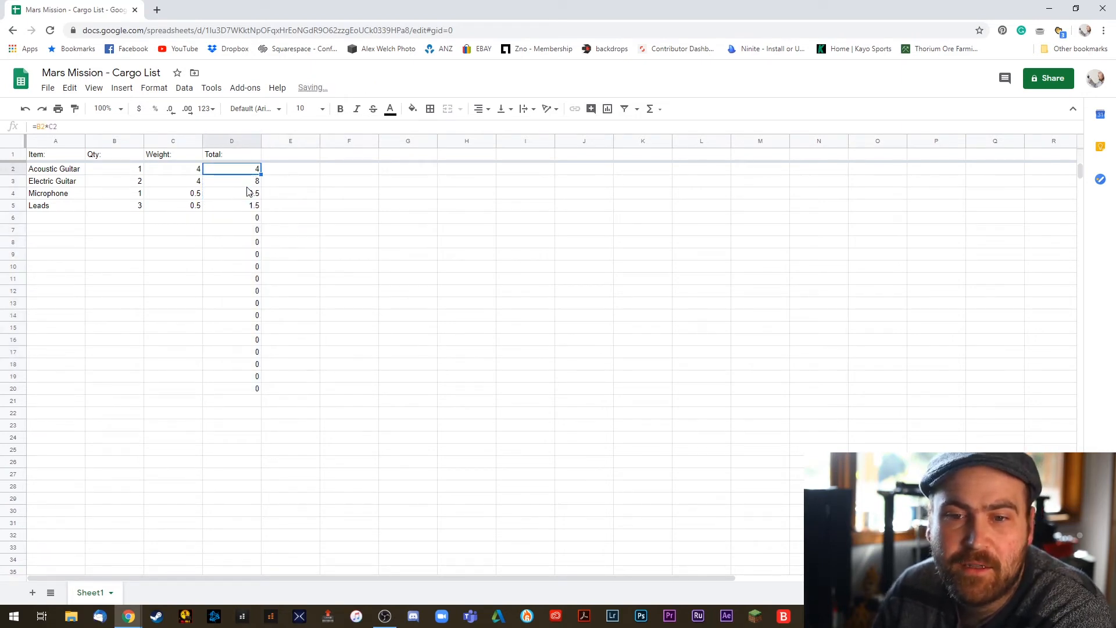
key("Down")
key("Down")
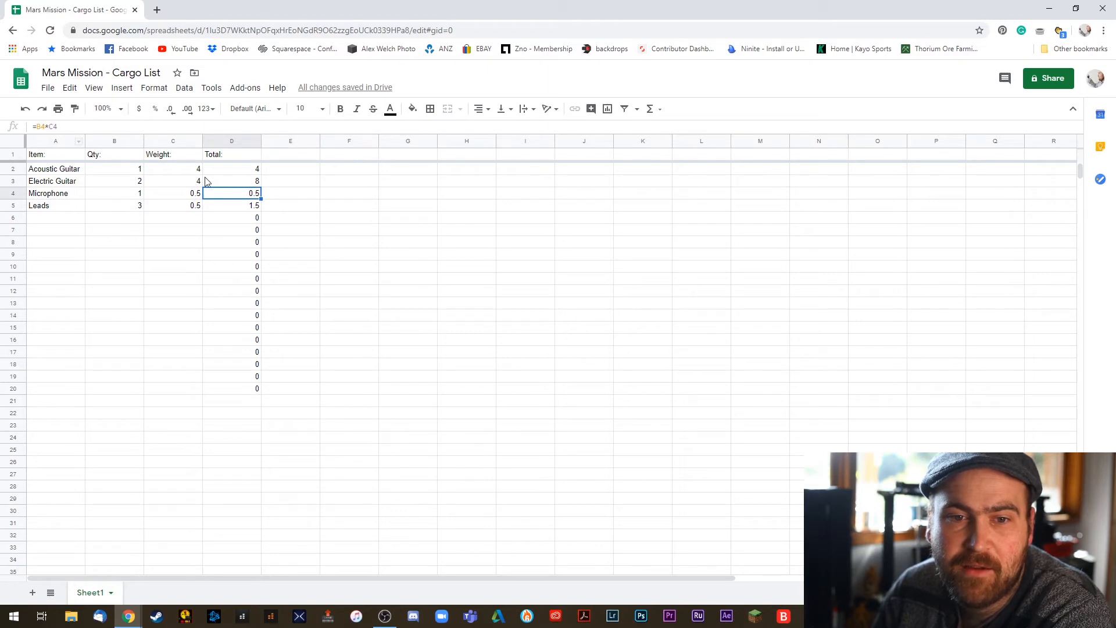
key("Down")
key("Up")
key("Up")
key("Up")
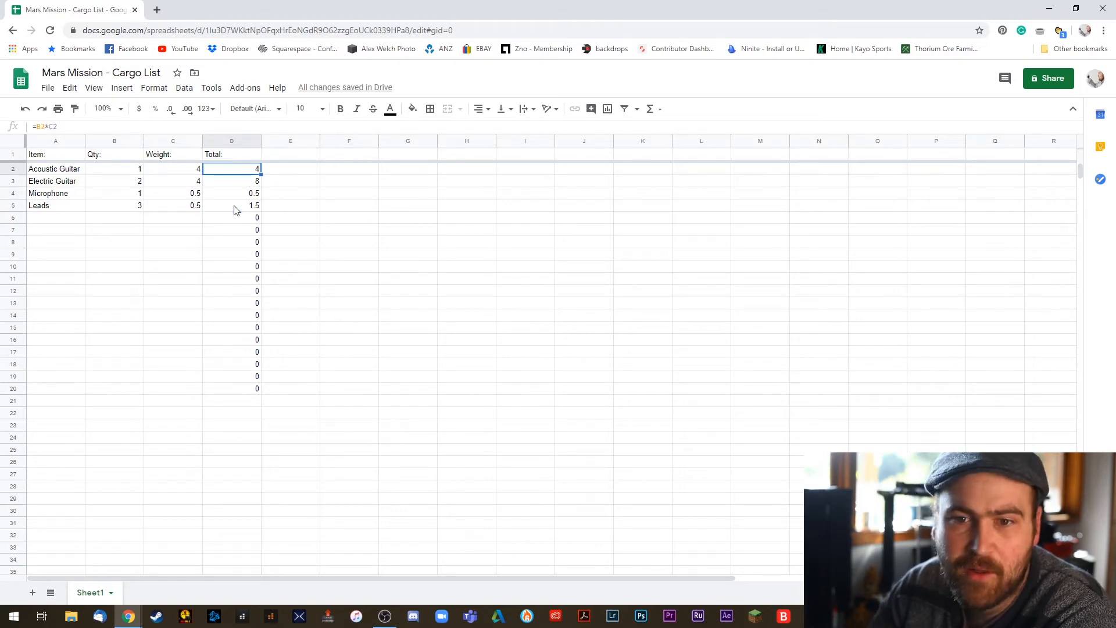
key("Down")
key("Down")
key("Down")
key("Down")
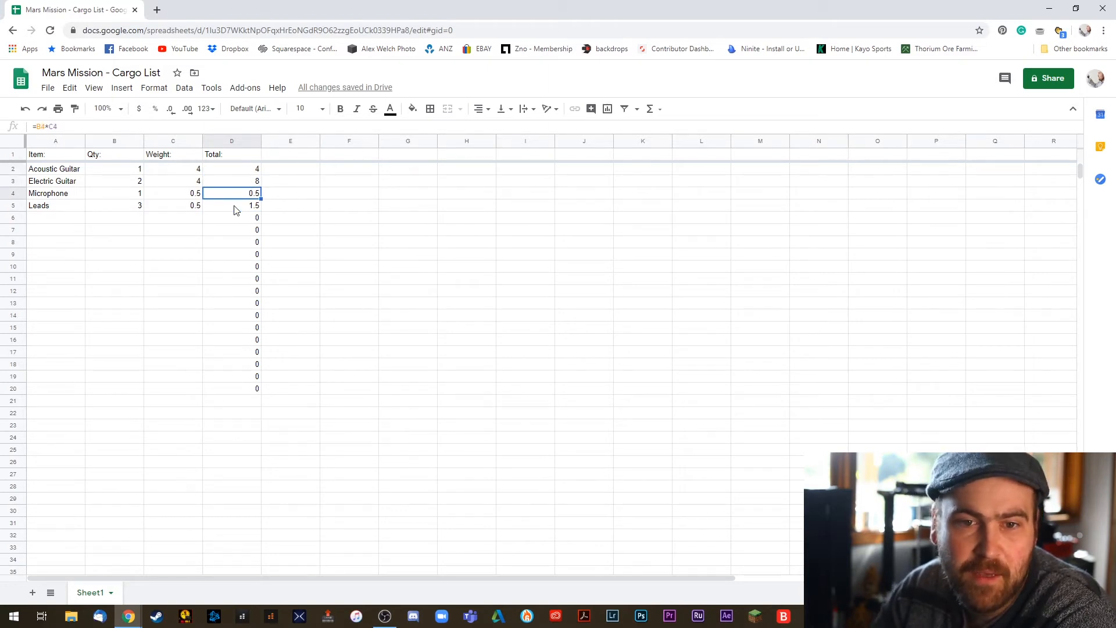
key("Up")
key("Up")
key("Up")
key("Up")
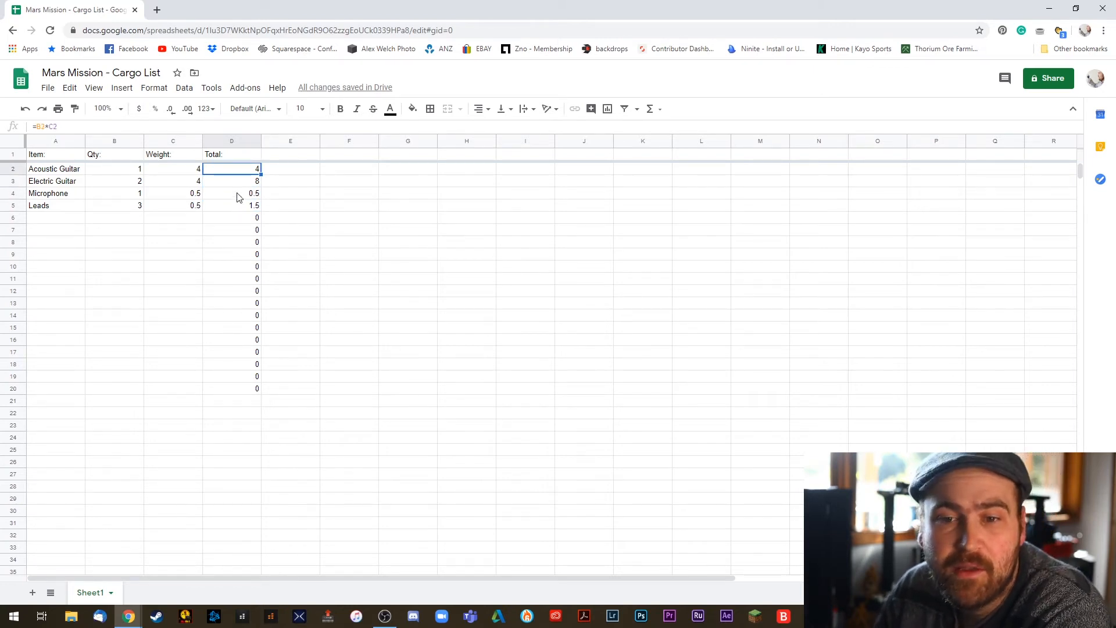
left_click(257, 219)
left_click(189, 222)
left_click_drag(121, 219, 196, 386)
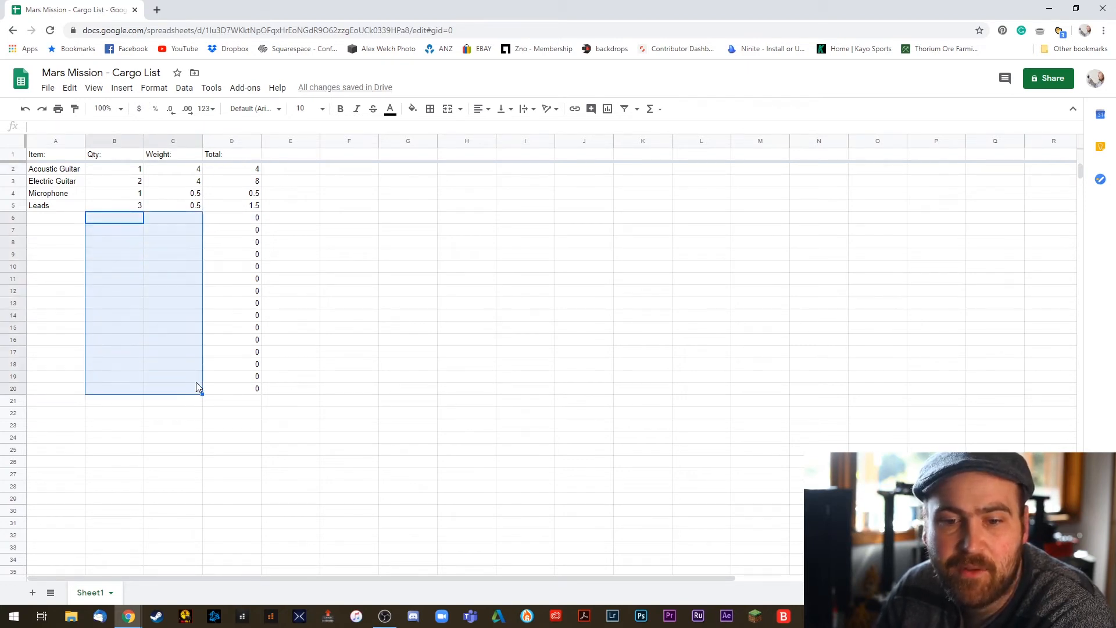
left_click(308, 244)
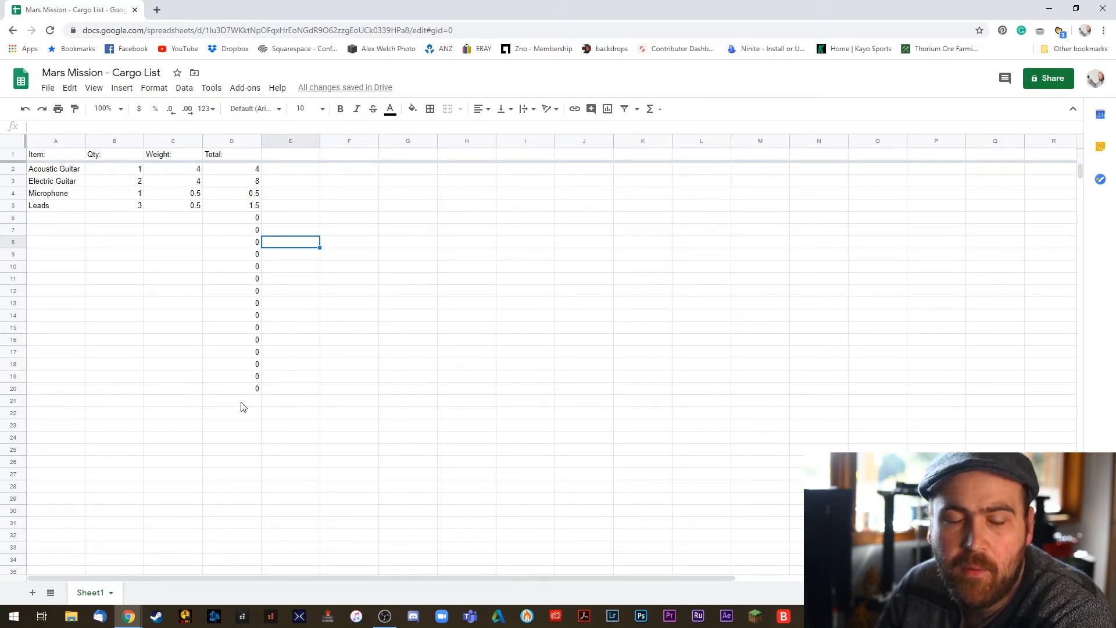
- Label cell C21 "Sum Total" below the Weight column
left_click(190, 404)
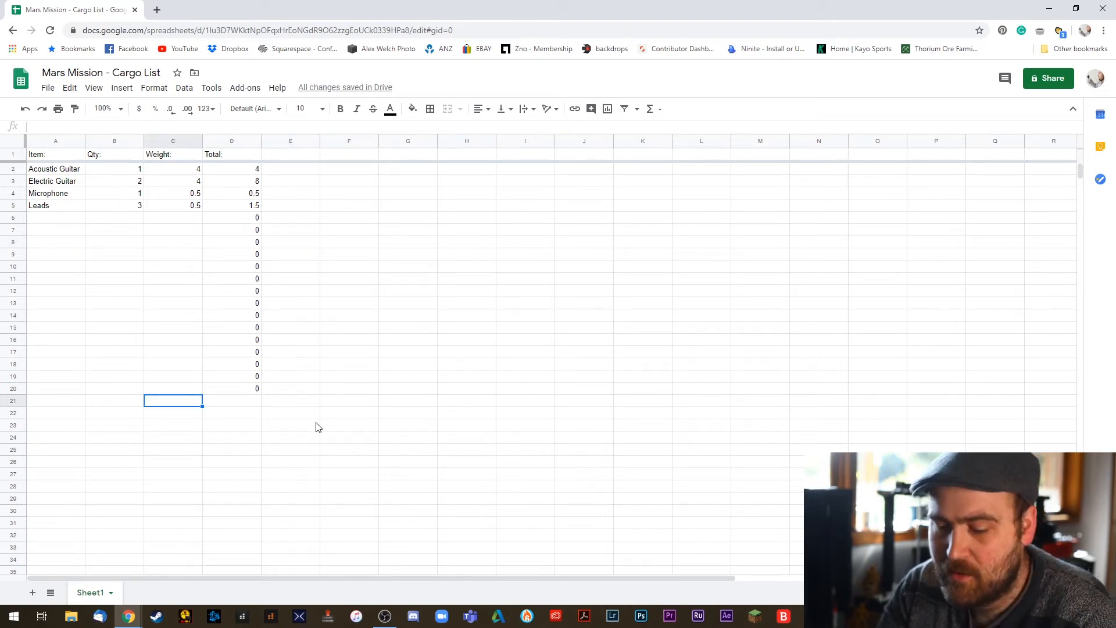
type("Sum Total")
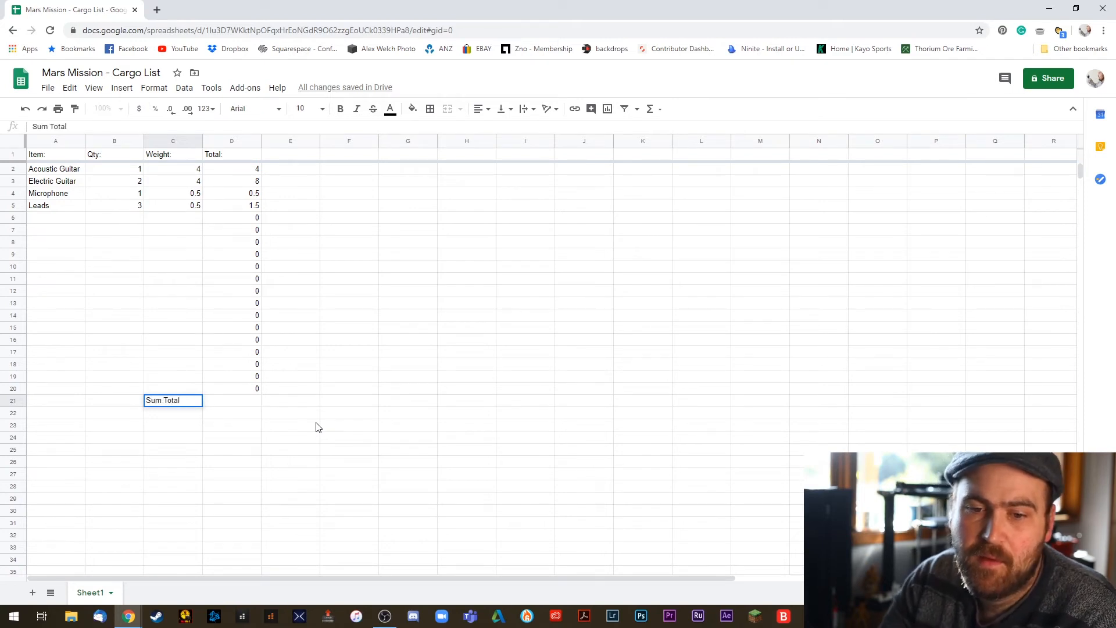
left_click(303, 427)
- Total all item weights in D21 with the formula =sum(D2:D20)
left_click(255, 407)
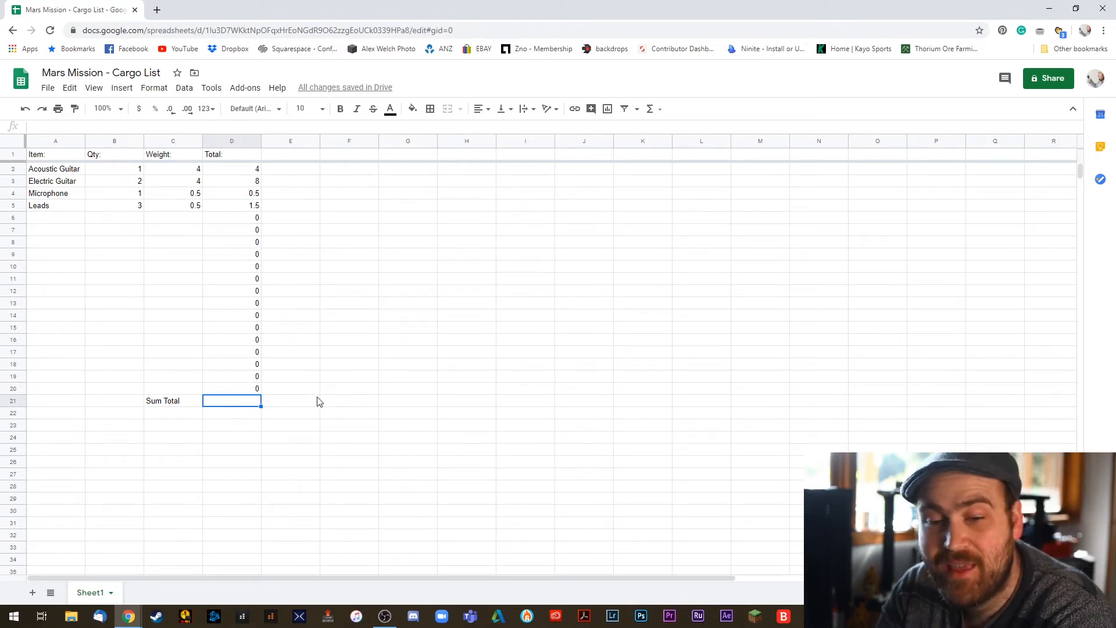
type("=")
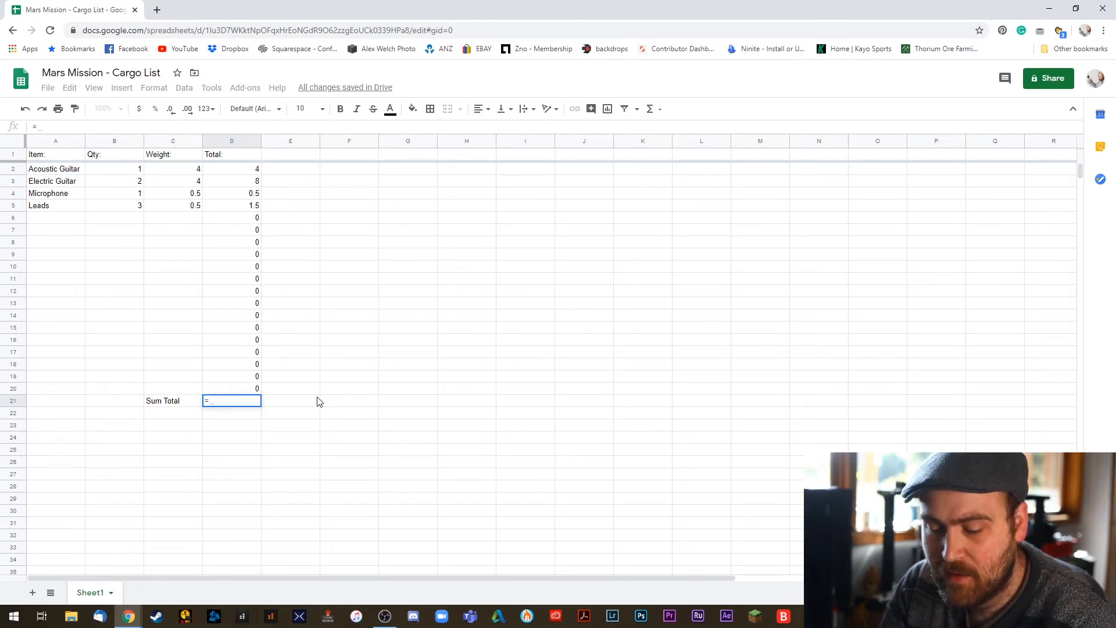
type("sum")
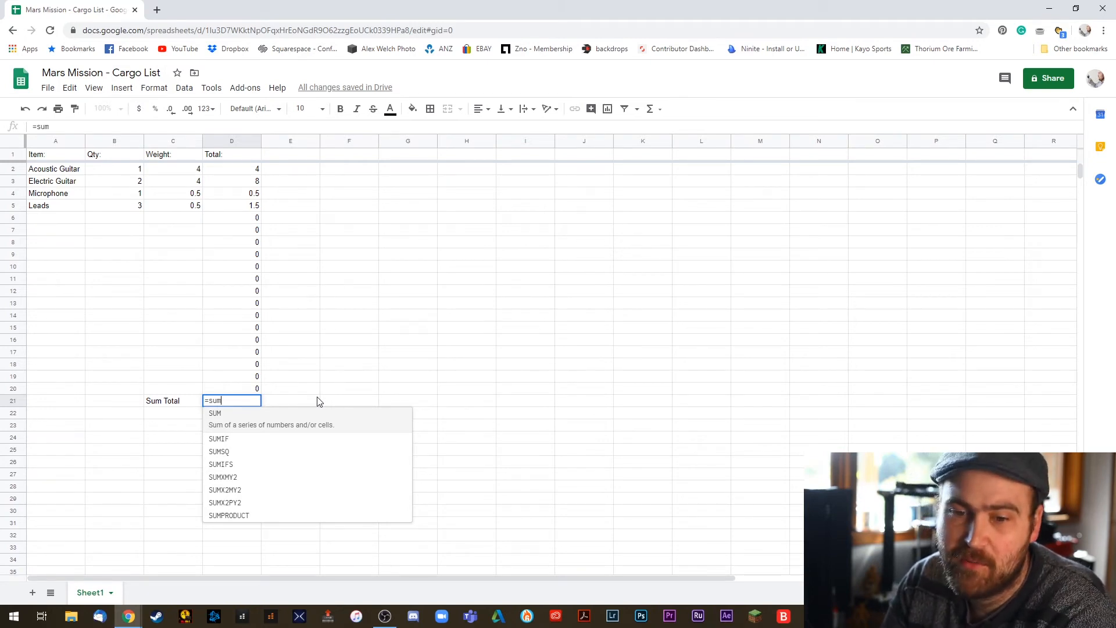
type("(")
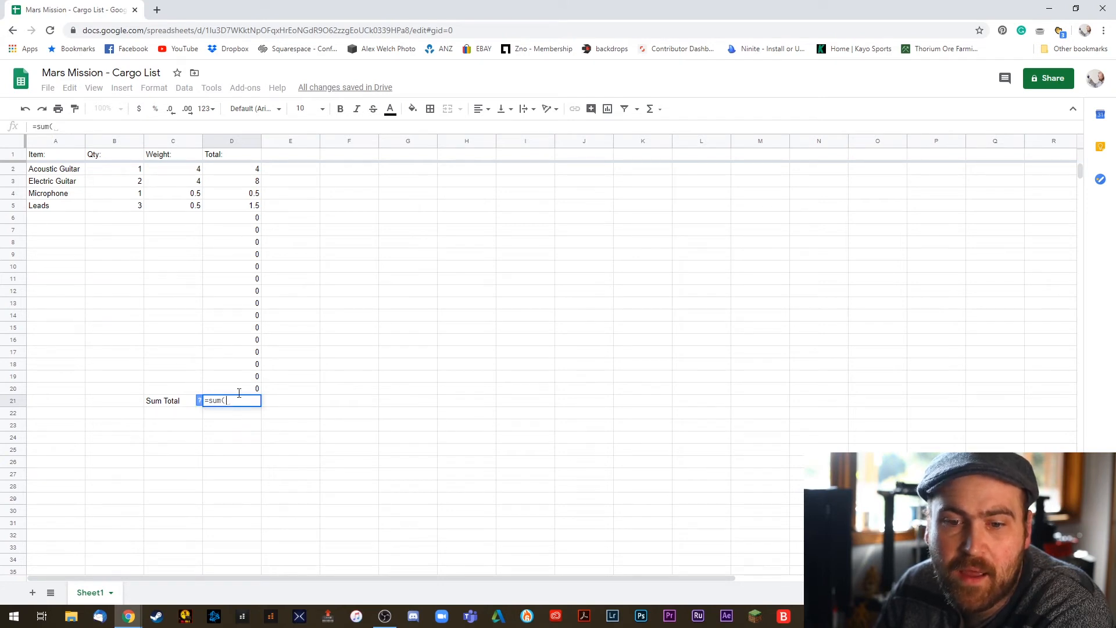
left_click(243, 174)
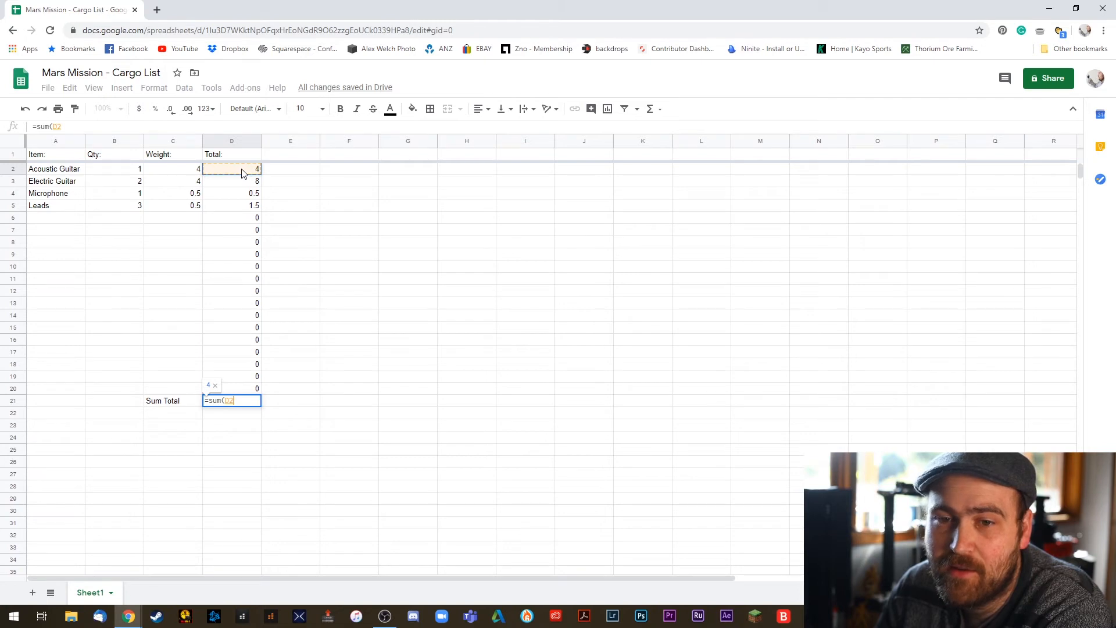
left_click_drag(243, 173, 243, 392)
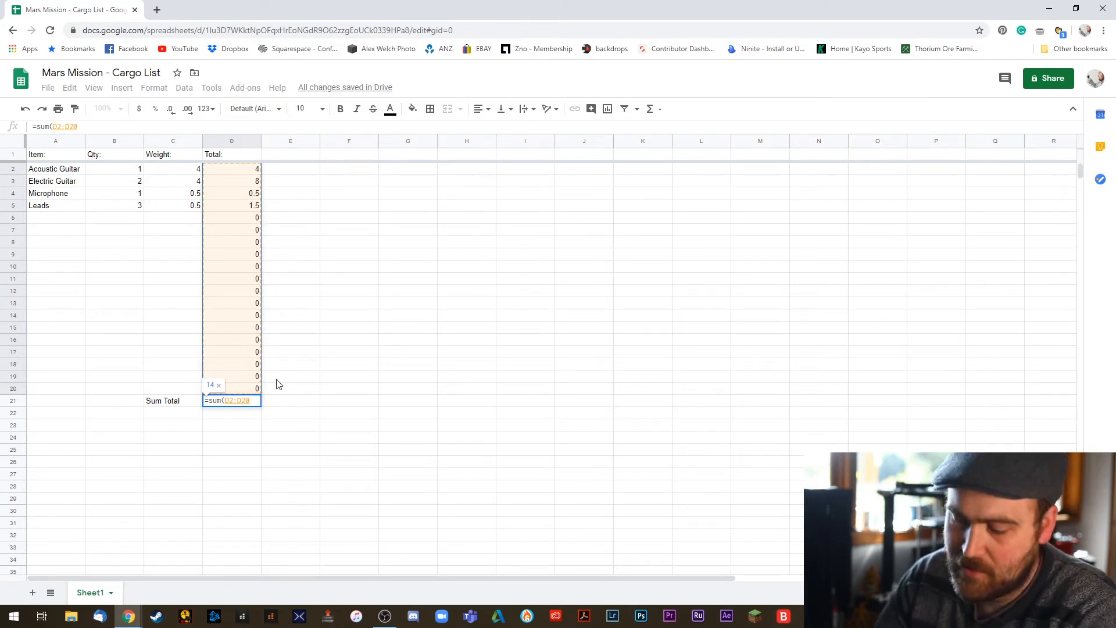
type(")")
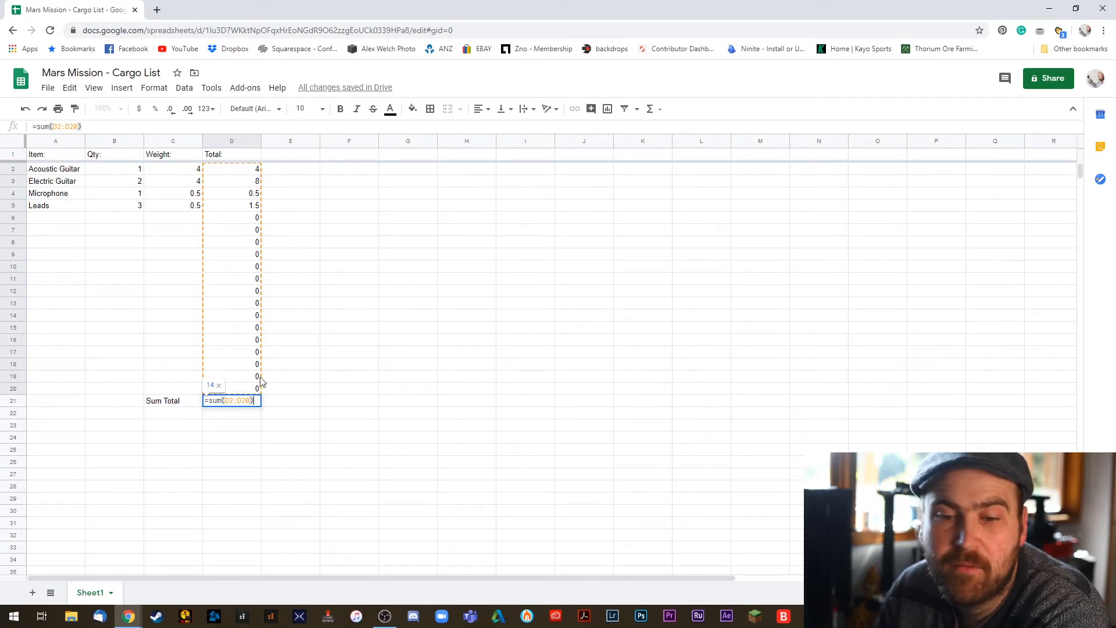
key("Return")
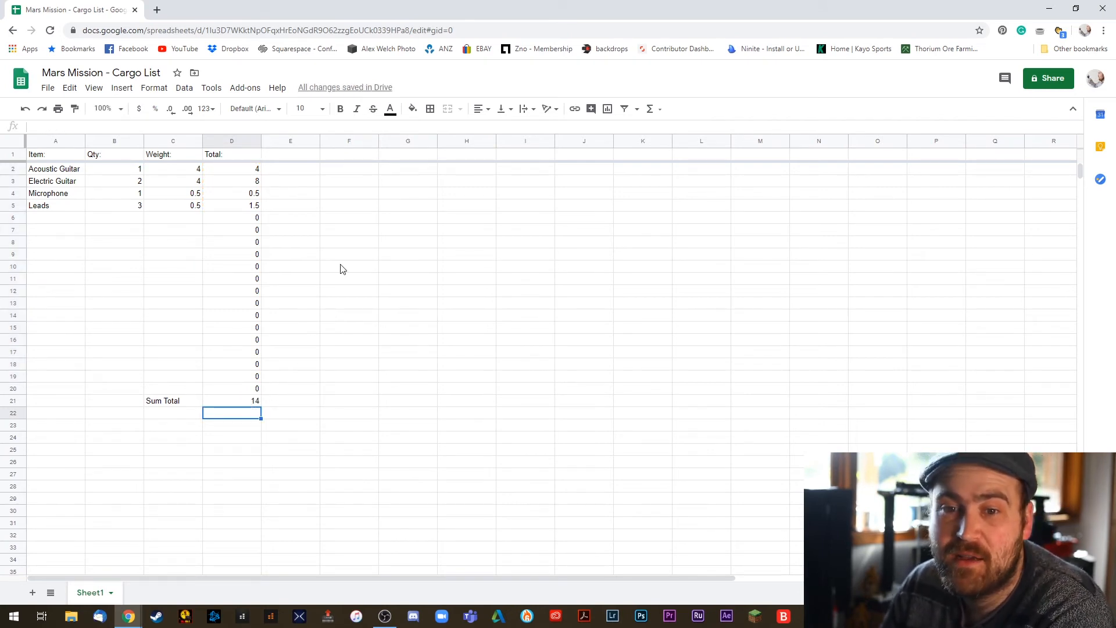
- Add a "Limit" label in C22 with a weight limit of 30 in D22
left_click(172, 414)
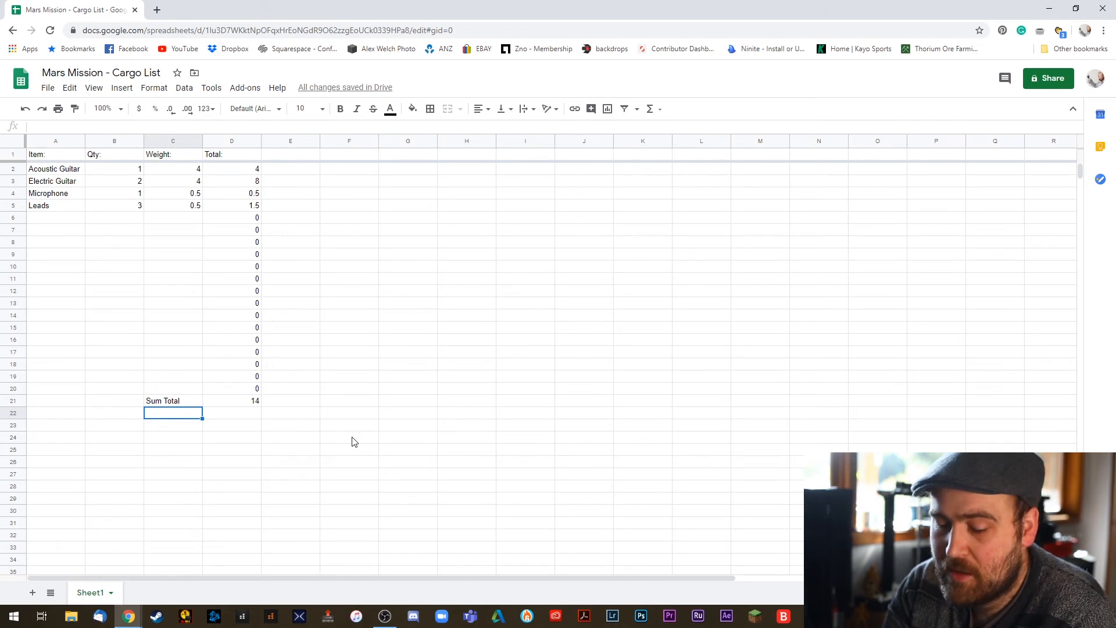
type("Limit")
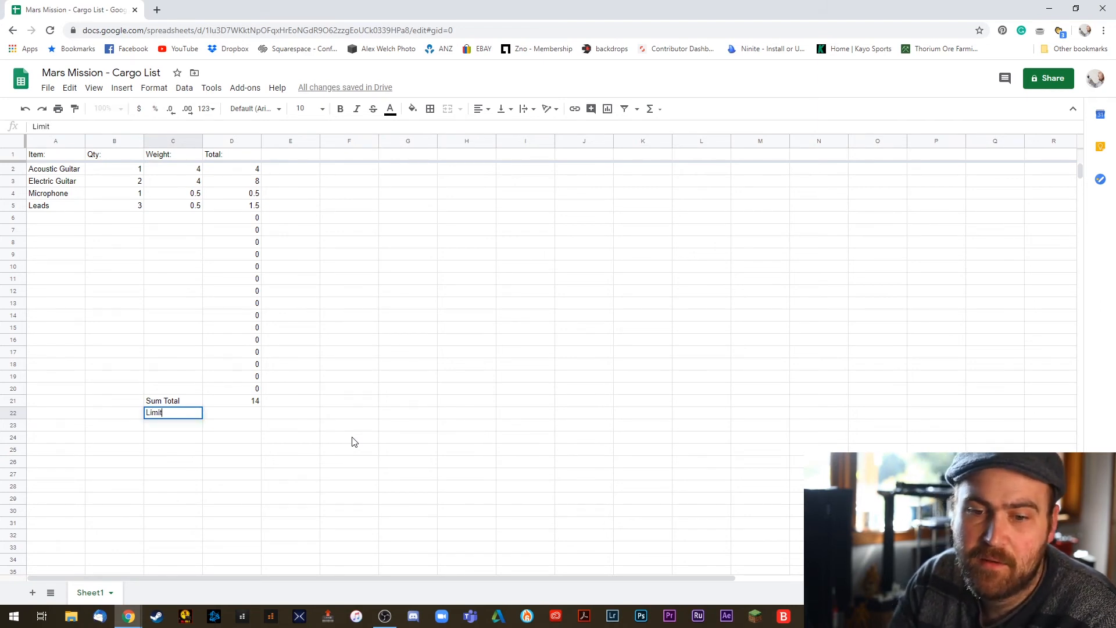
key("Tab")
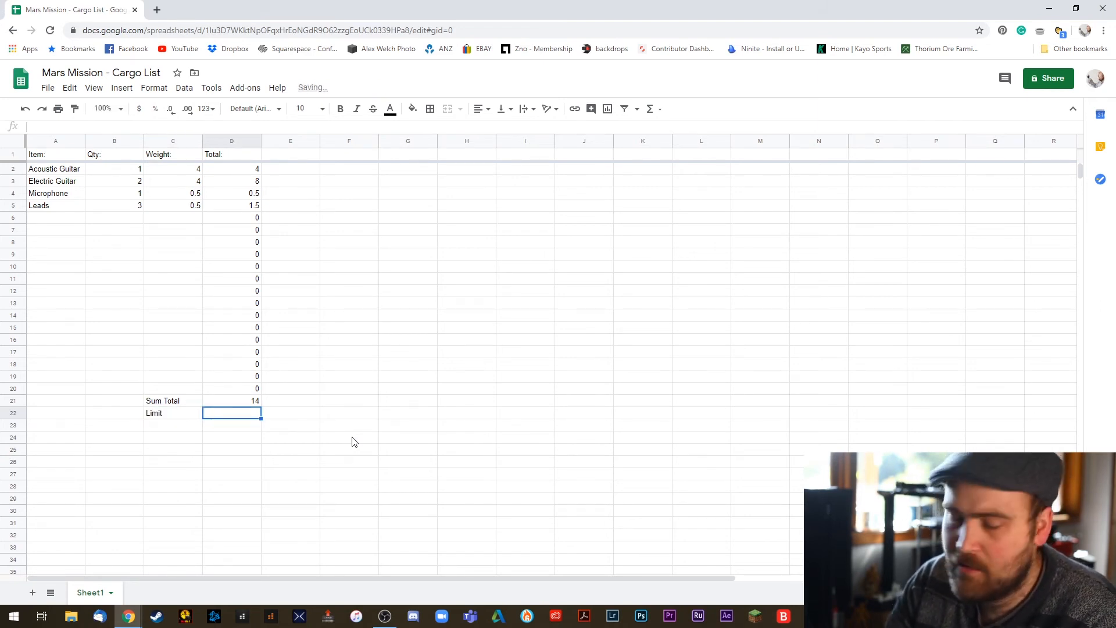
type("30")
key("Return")
- Add a "To go" label in C23 and calculate the remaining allowance in D23 with the formula =D22-D21
key("Left")
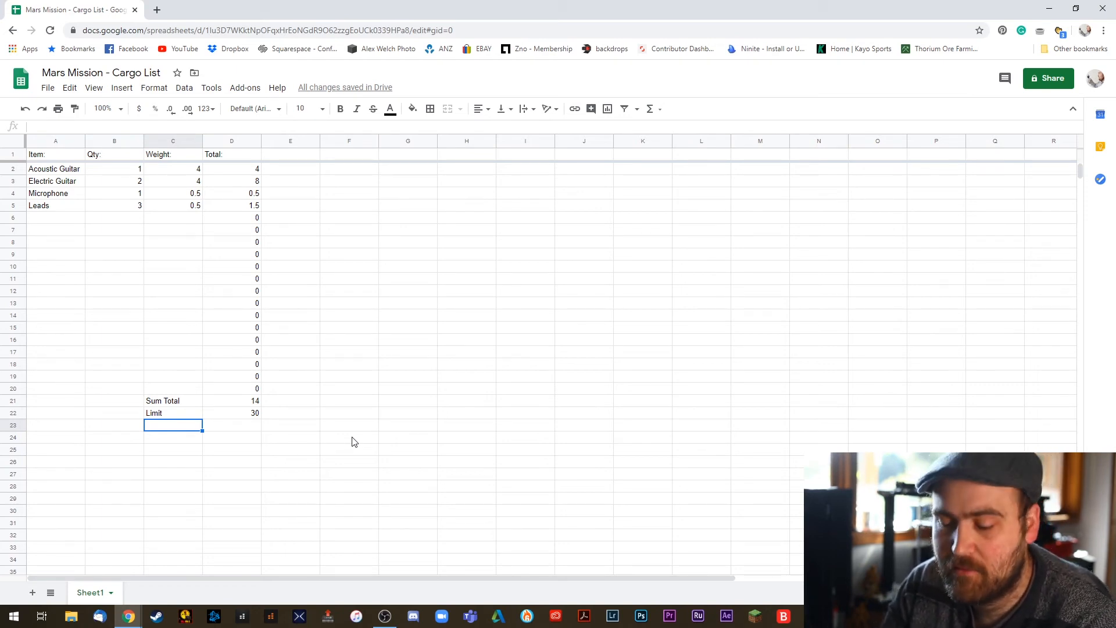
key("Return")
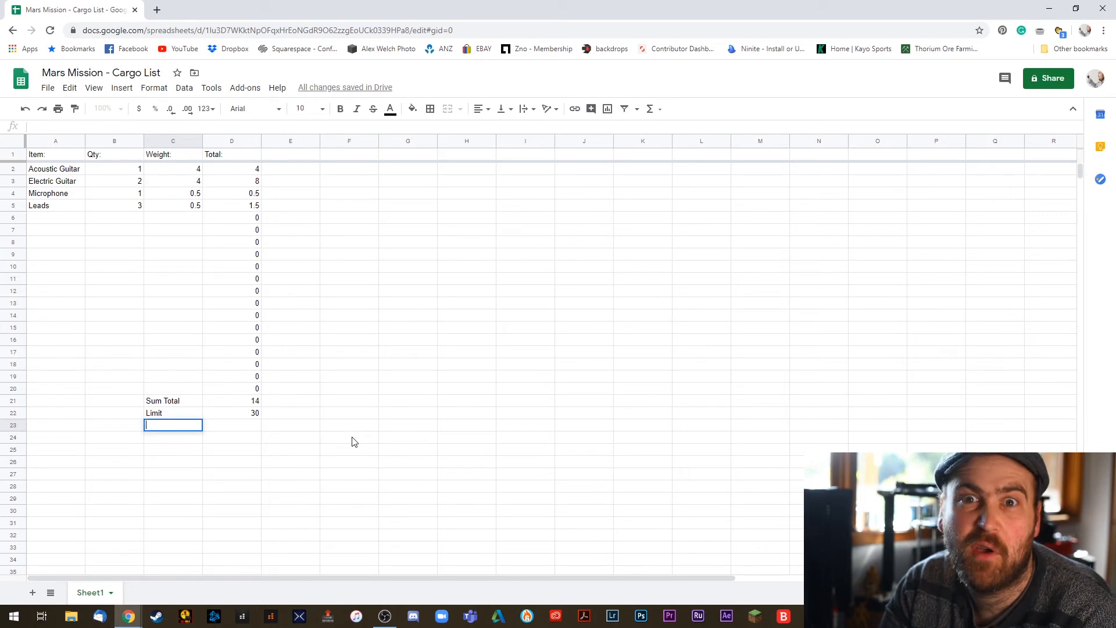
type("To go")
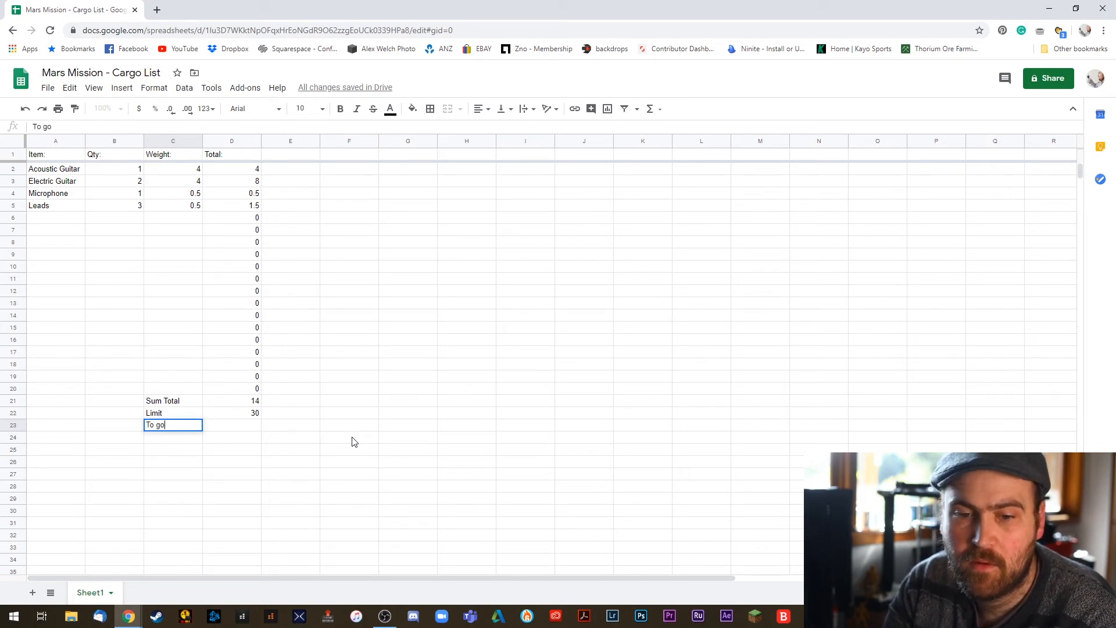
key("Tab")
type("=")
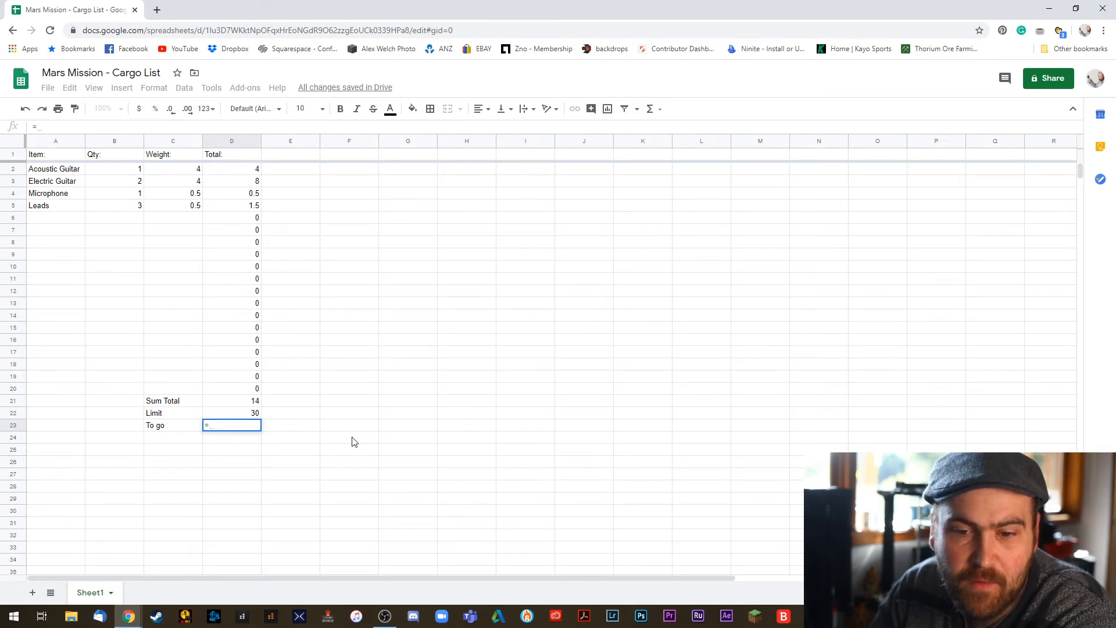
key("Up")
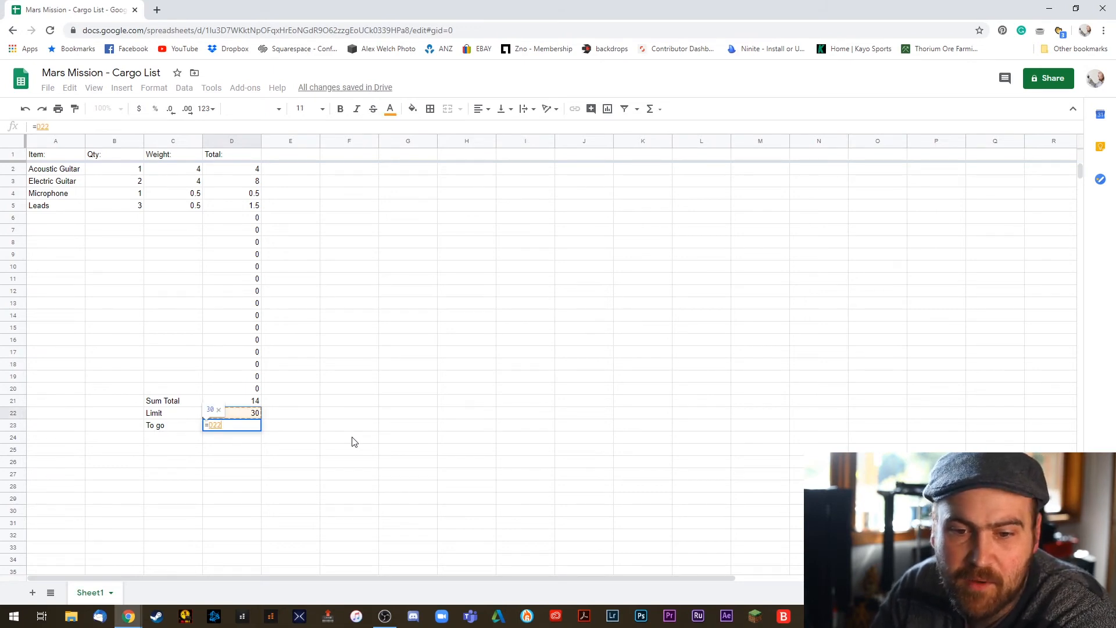
type("-")
key("Up")
key("Up")
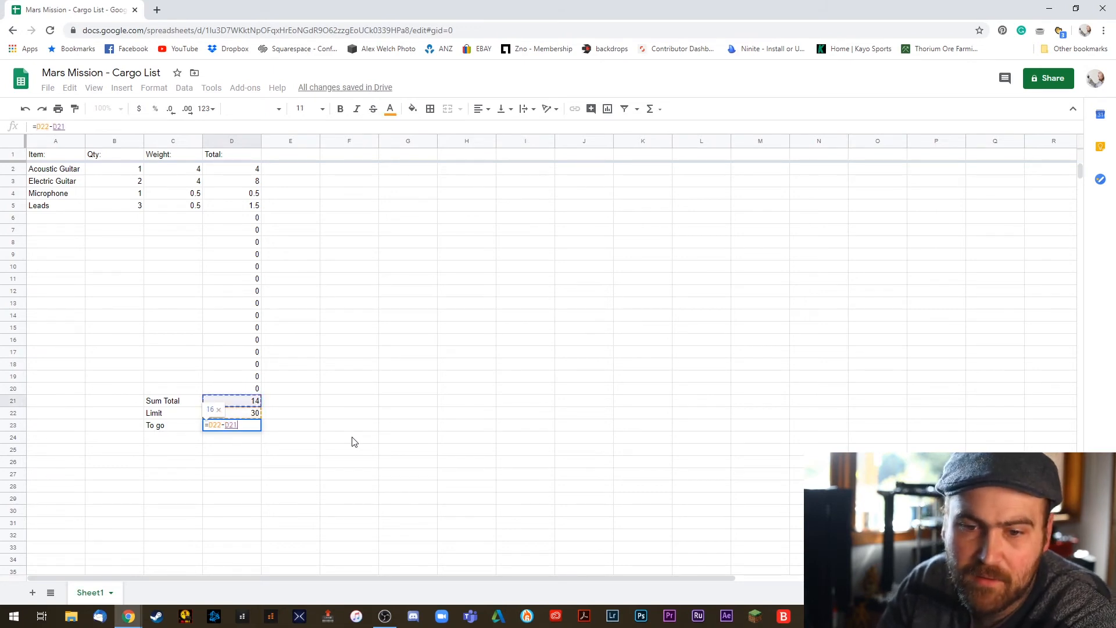
key("Return")
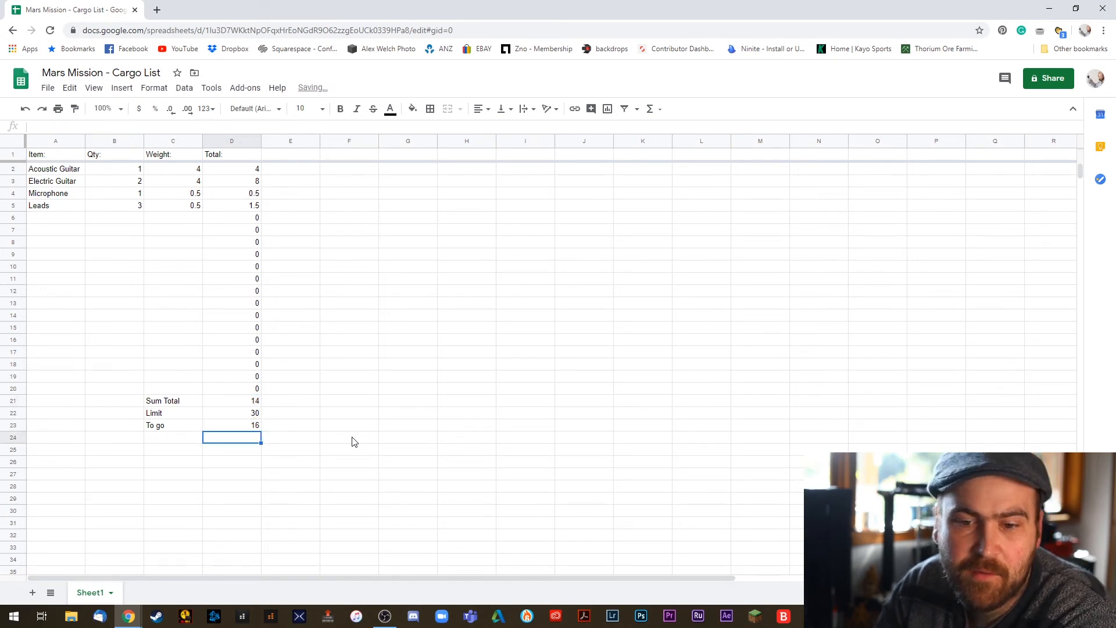
key("Up")
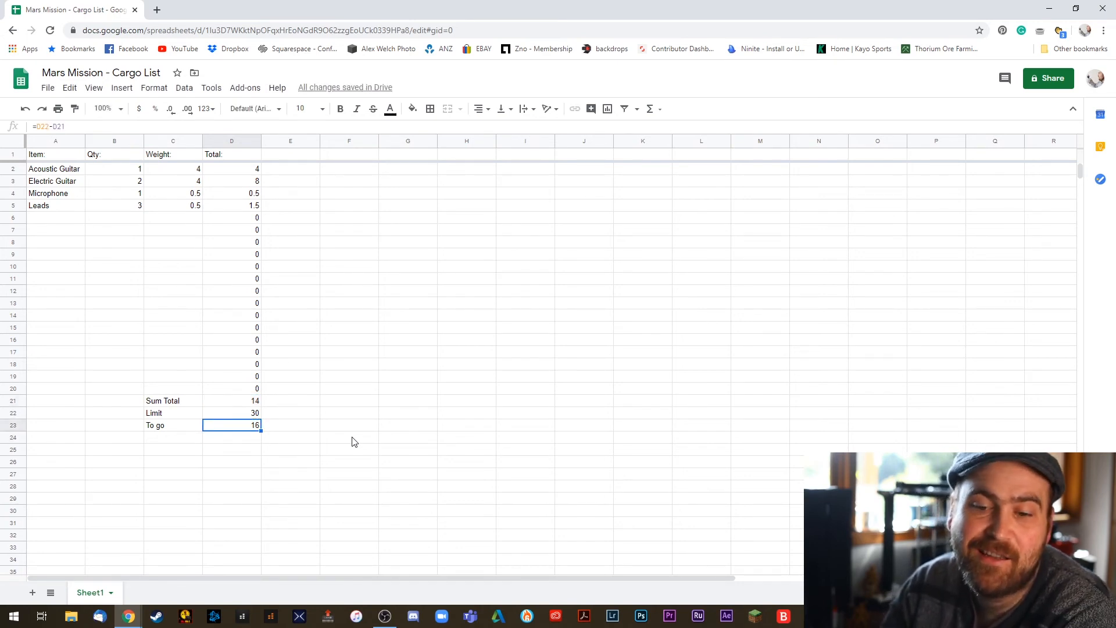
key("Right")
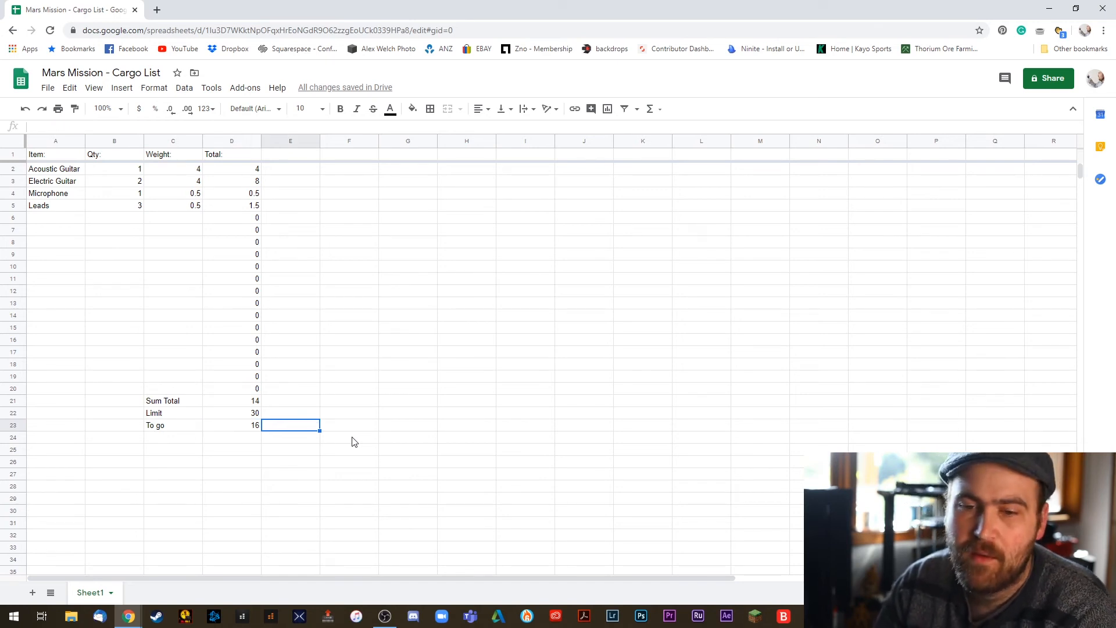
- Add "guitar amp" as the cargo item in row 6 with a quantity of 1 and a weight of 15
left_click(49, 216)
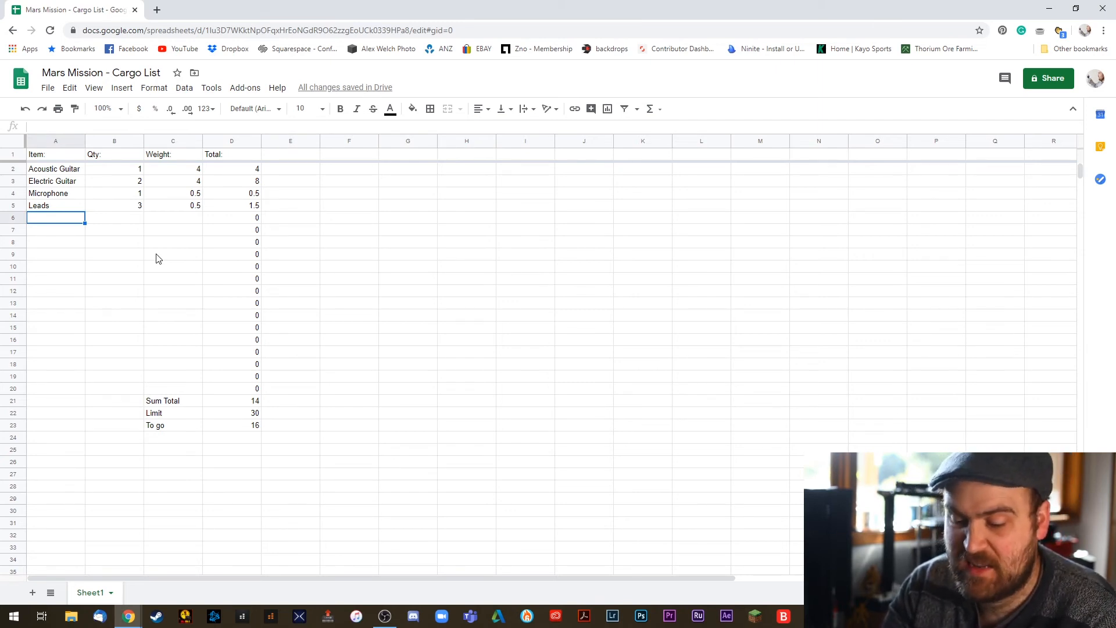
type("guitar amp")
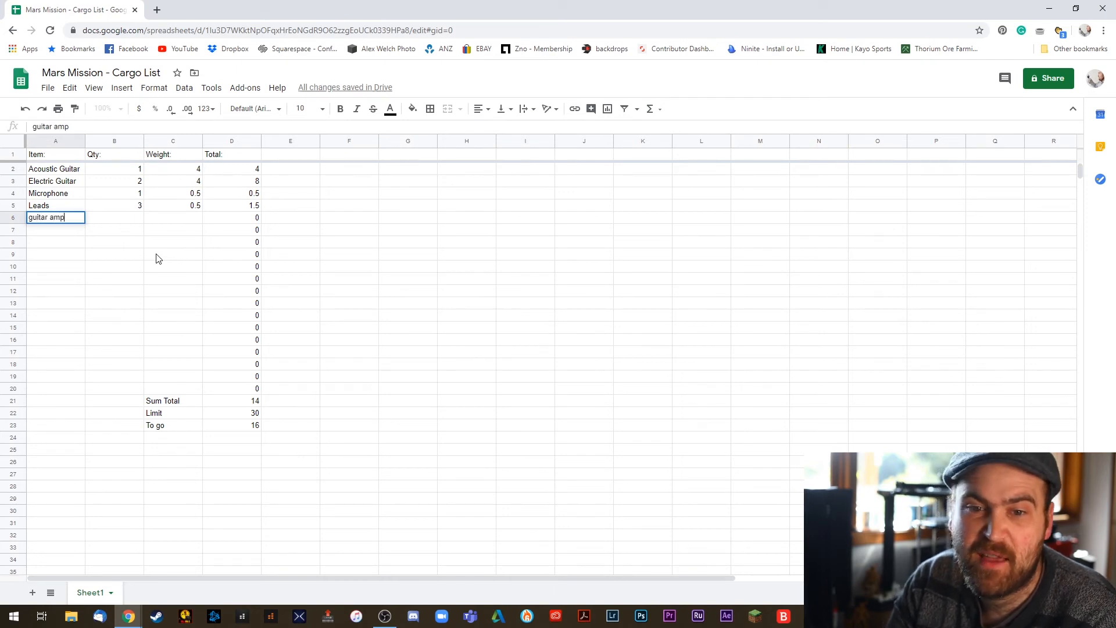
key("Tab")
type("1")
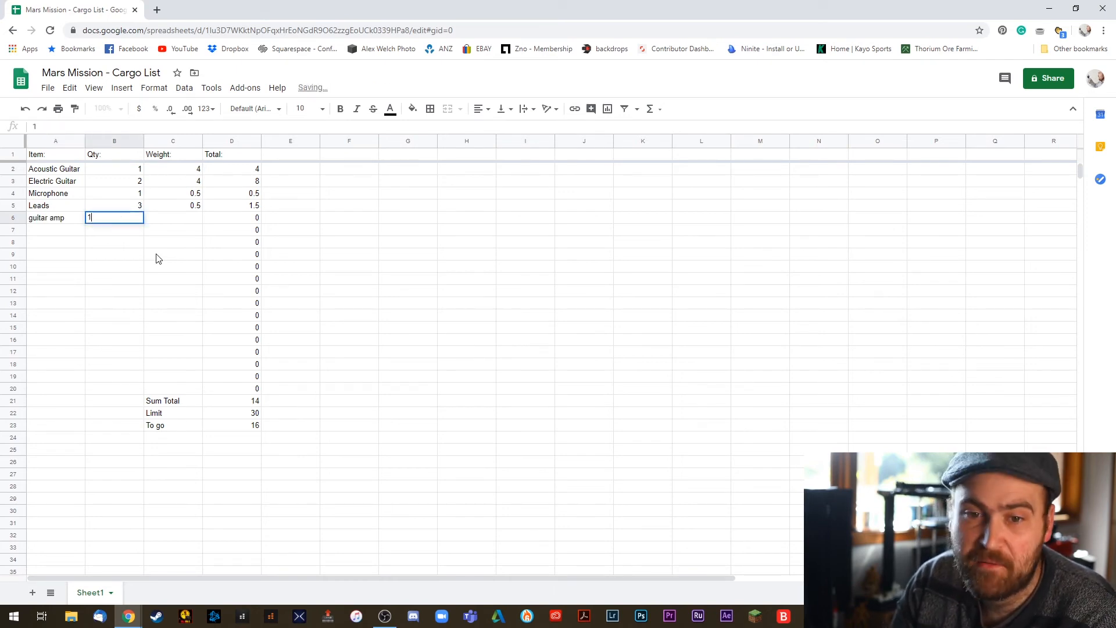
key("Tab")
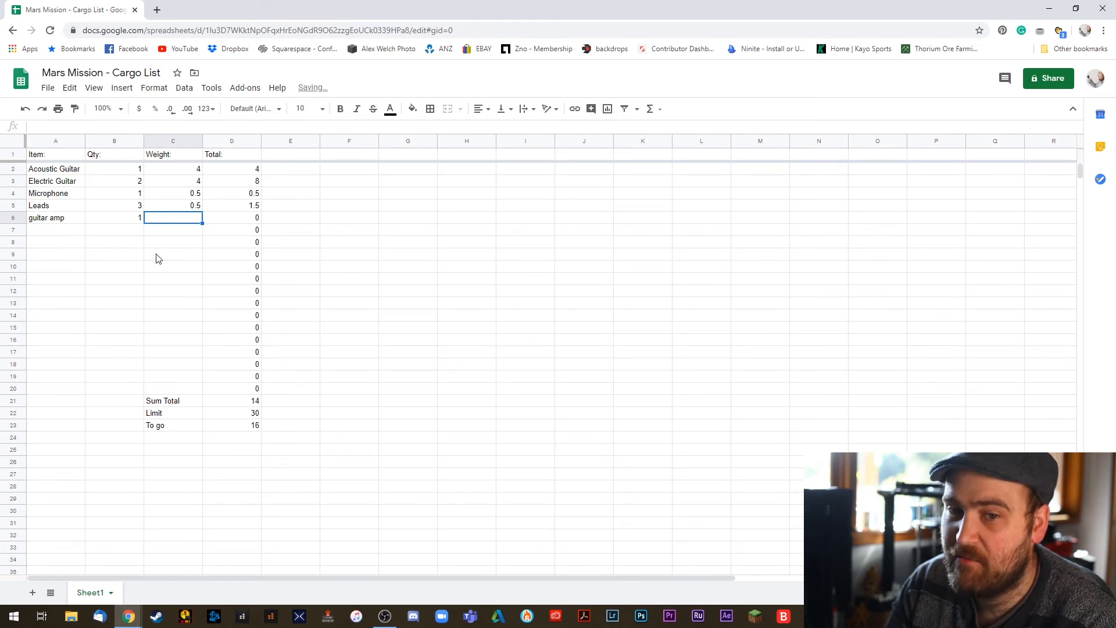
type("15")
key("Return")
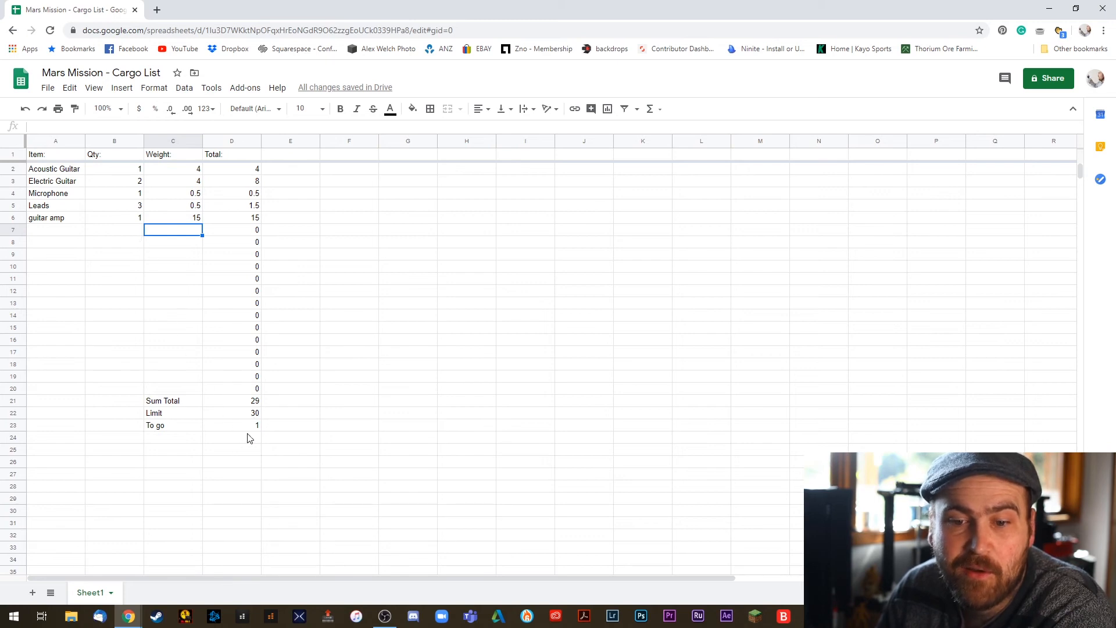
- Set the Acoustic Guitar quantity in B2 to 2 and check its effect on the "To go" value
left_click(74, 234)
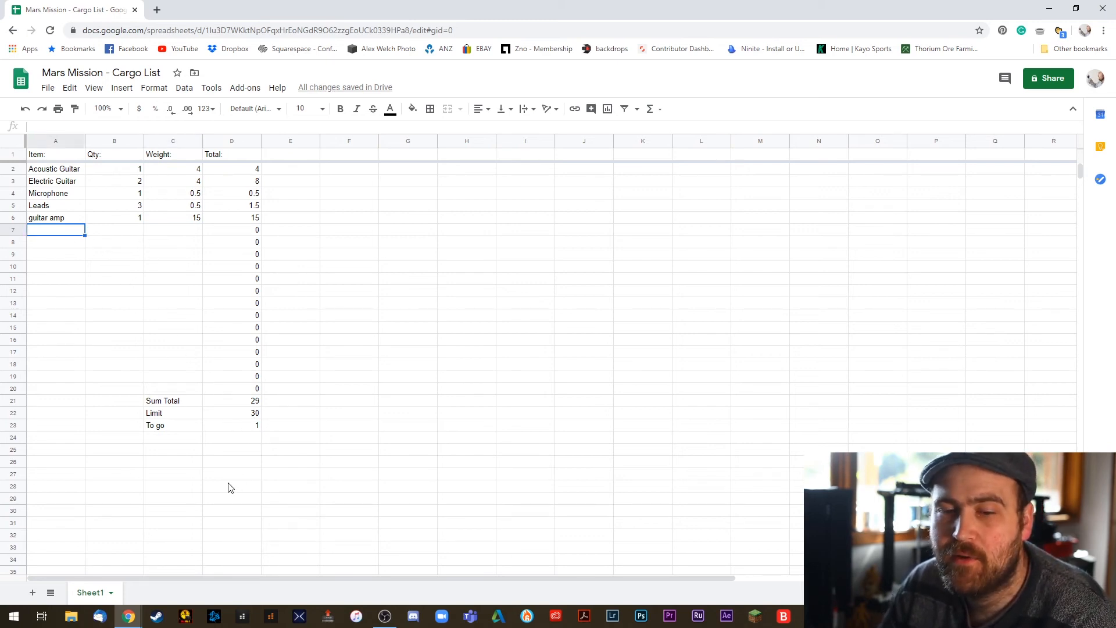
left_click_drag(297, 416, 149, 428)
left_click(242, 428)
left_click(78, 234)
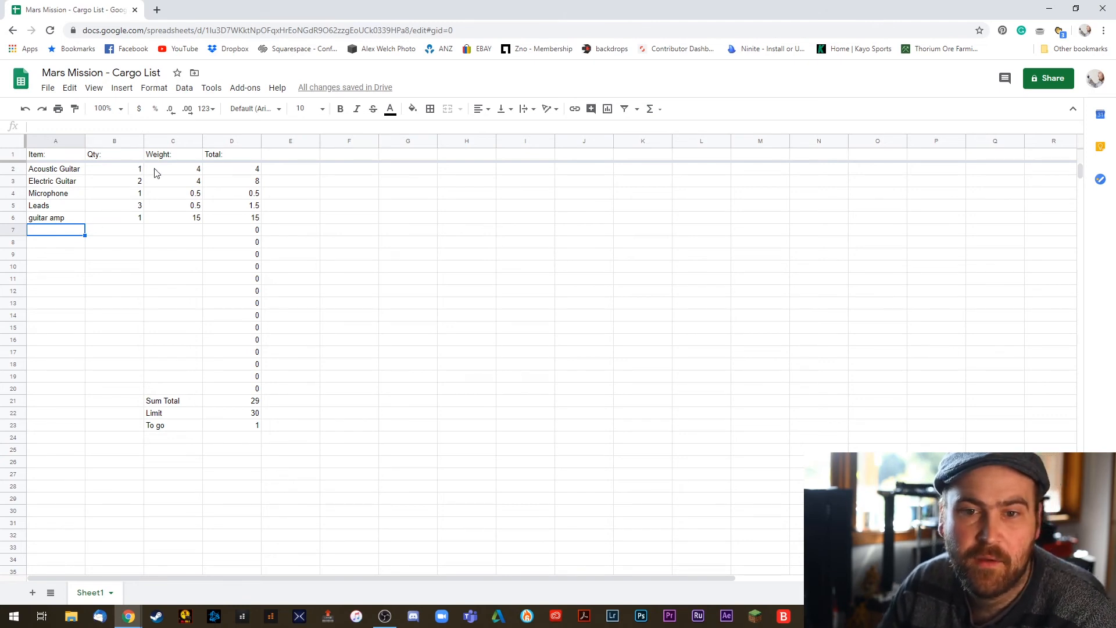
left_click(134, 173)
type("2")
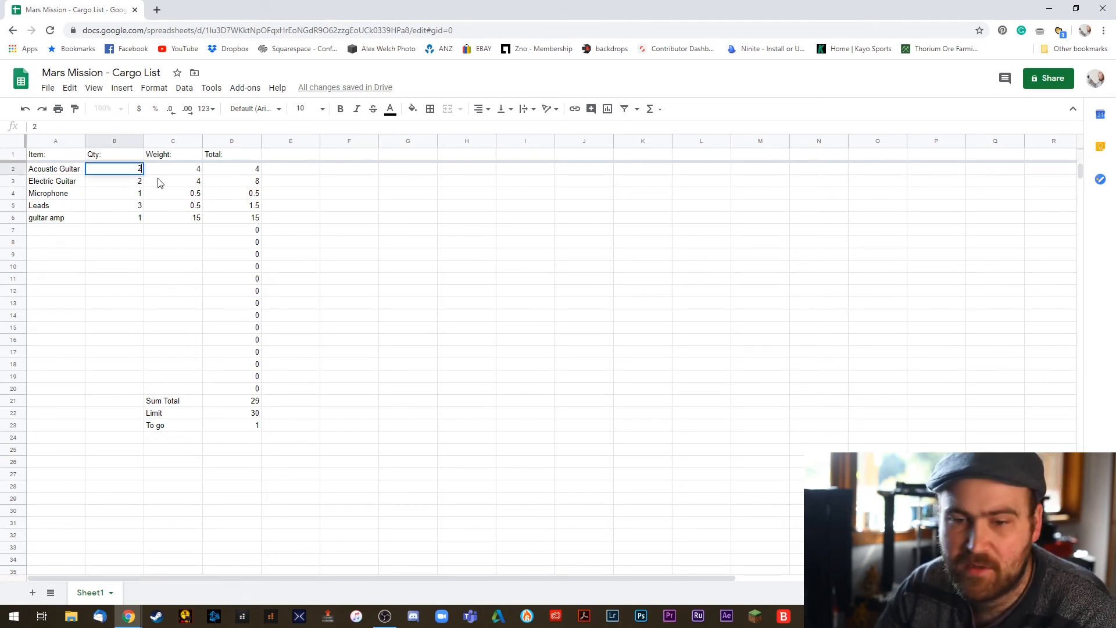
key("Return")
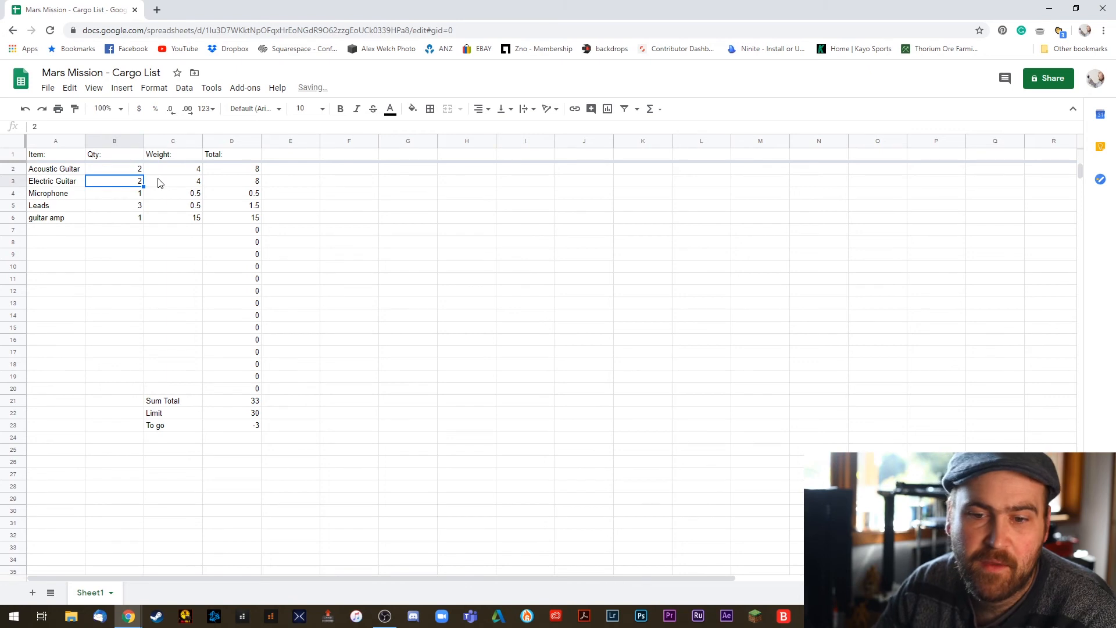
left_click(251, 430)
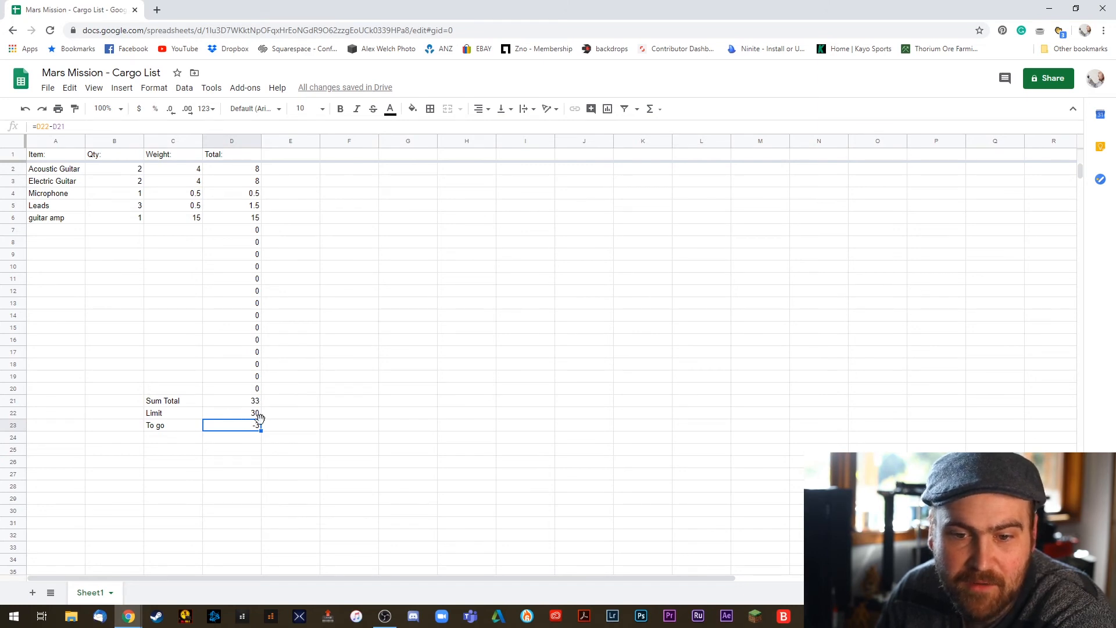
- Restore the Acoustic Guitar quantity in B2 to 1
left_click(135, 174)
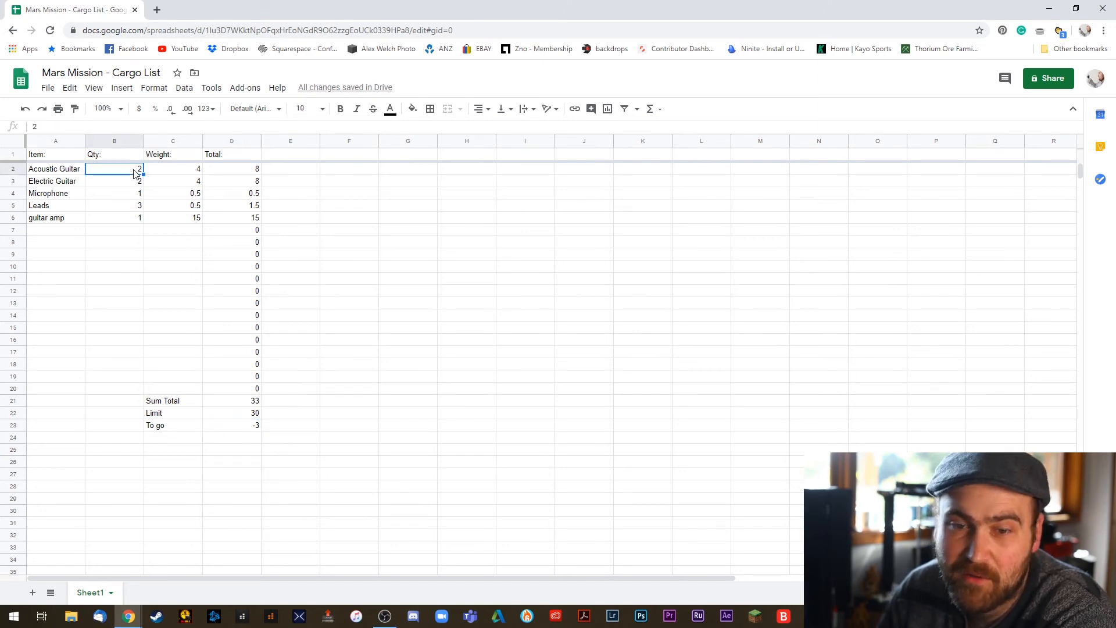
type("1")
key("Return")
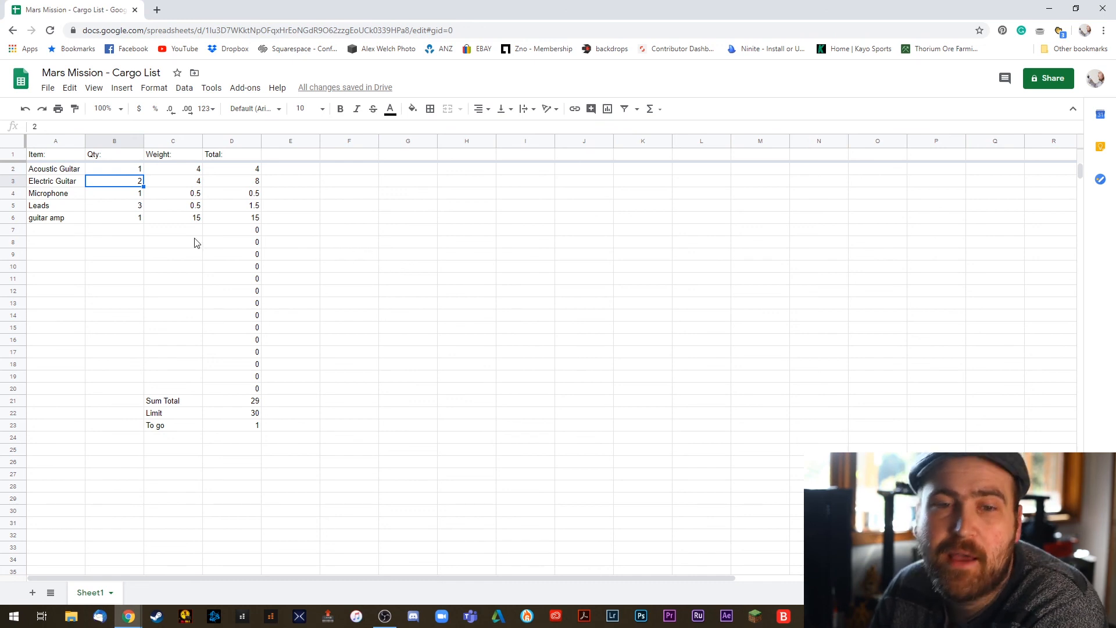
- Export the current sheet of the cargo list as a PDF document and download it
left_click(48, 88)
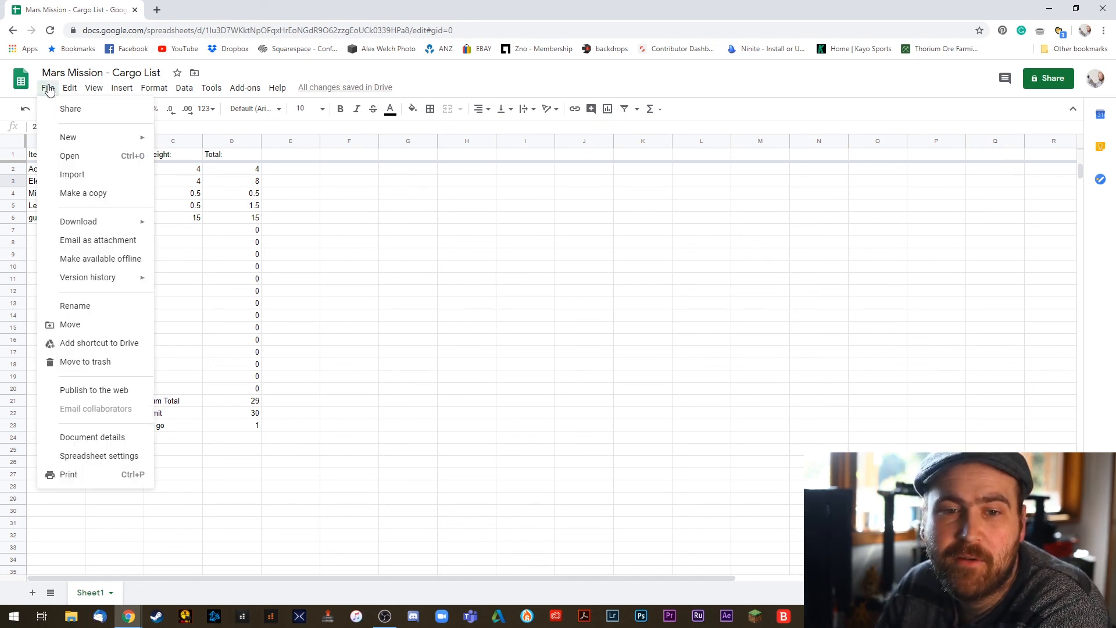
mouse_move(113, 225)
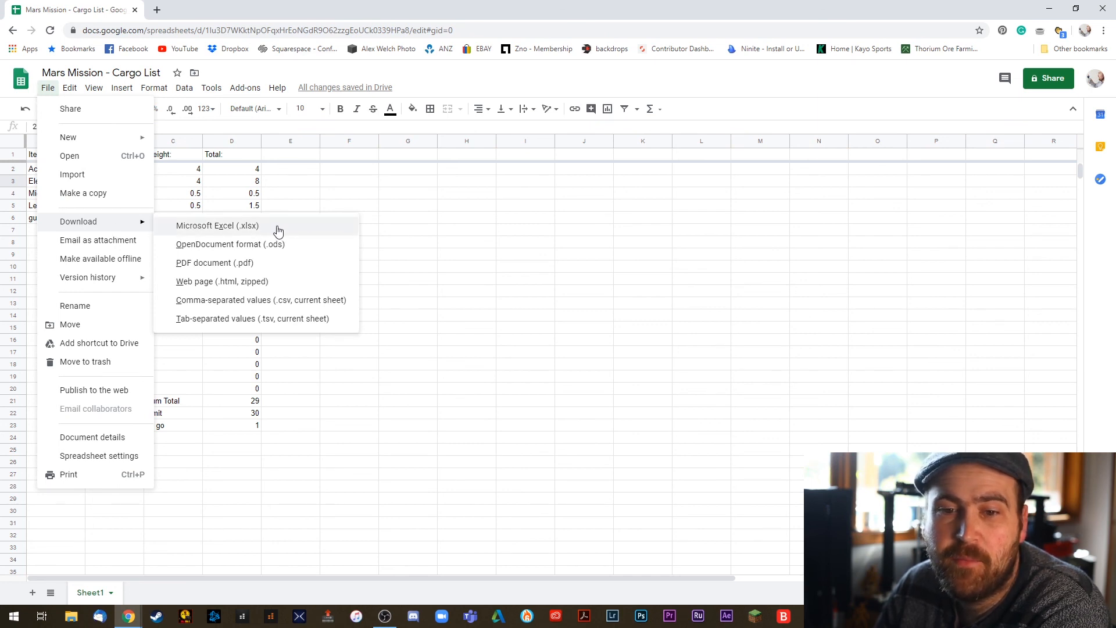
left_click(219, 262)
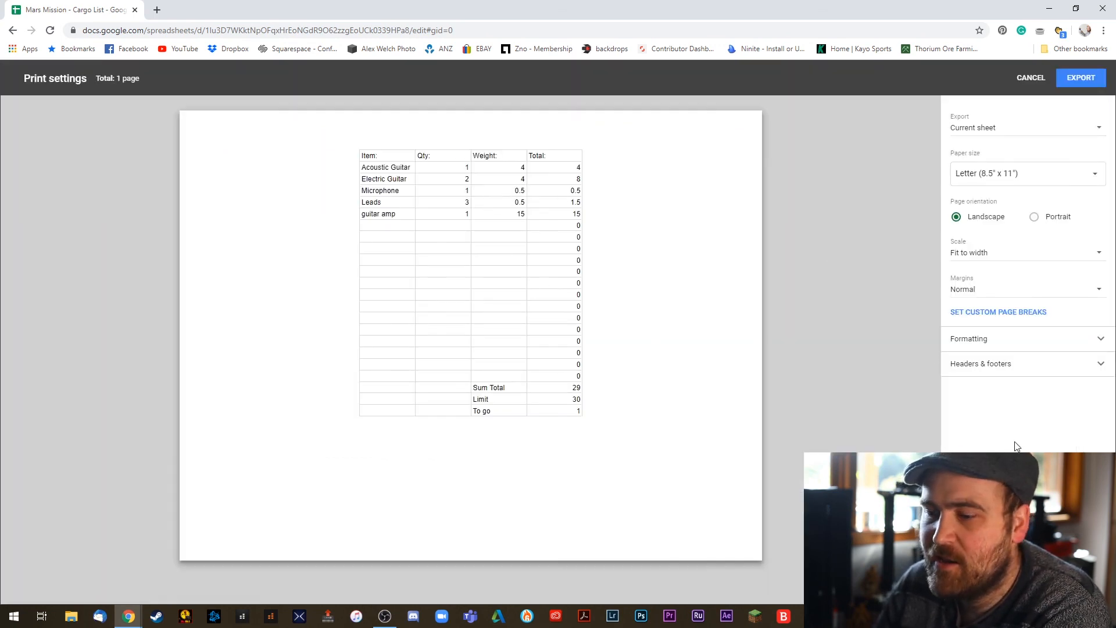
left_click(1082, 77)
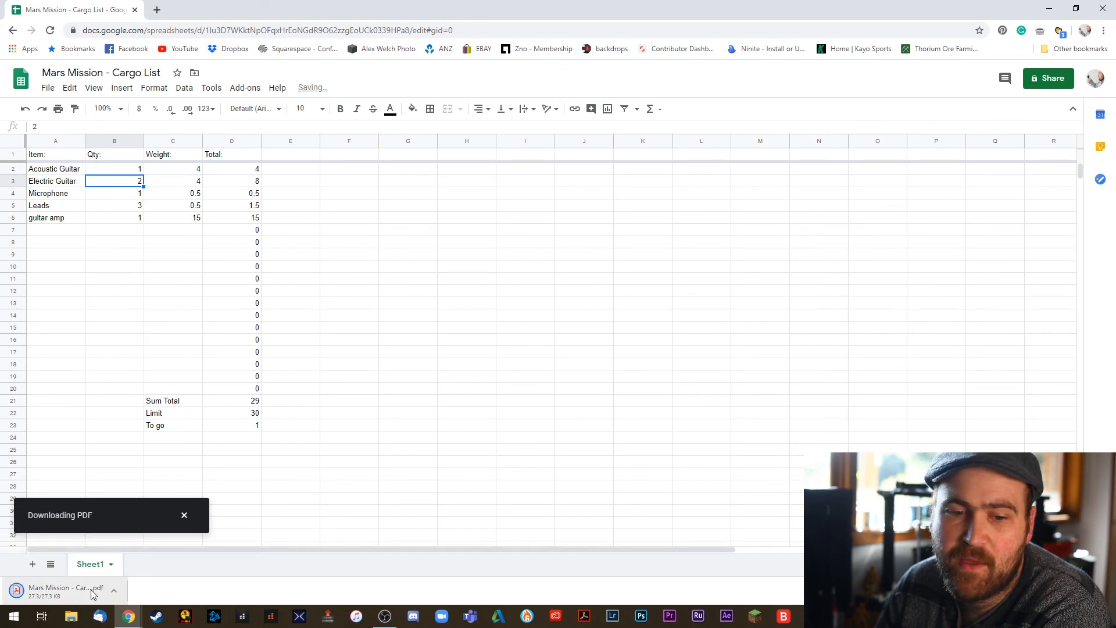